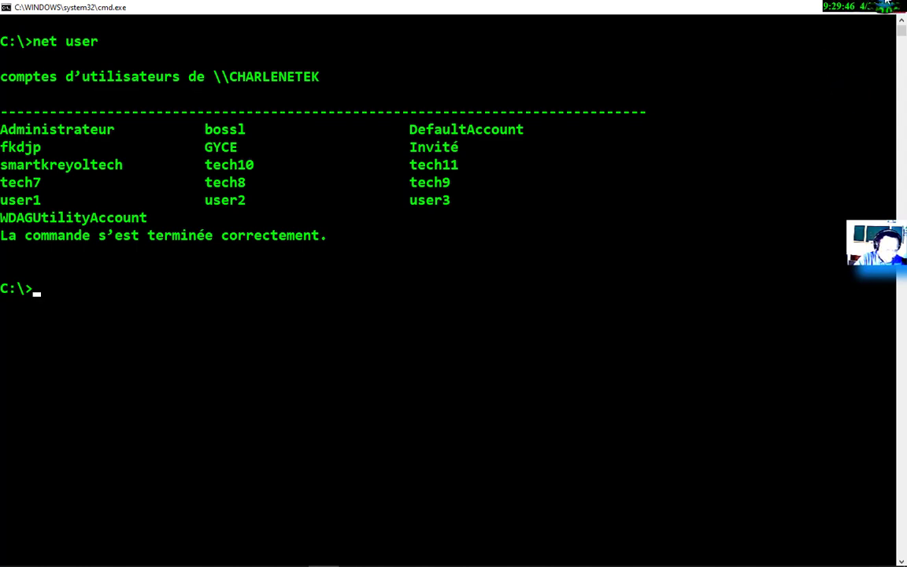
Switch to the remote server's Command Prompt, clear its screen and change to the root directory of drive C.
{"action": "left_click_drag", "start_coordinate": [108, 140], "coordinate": [0, 129]}
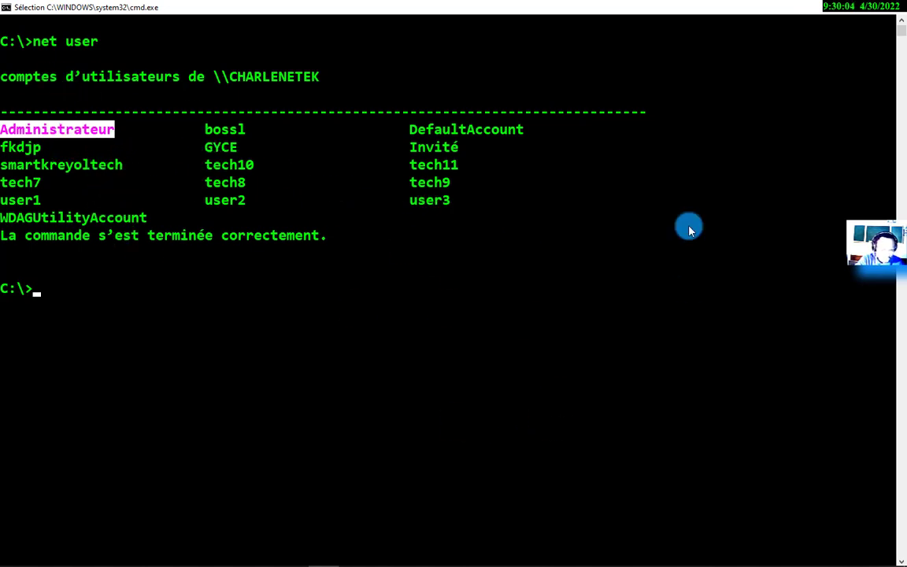
{"action": "left_click", "coordinate": [820, 10]}
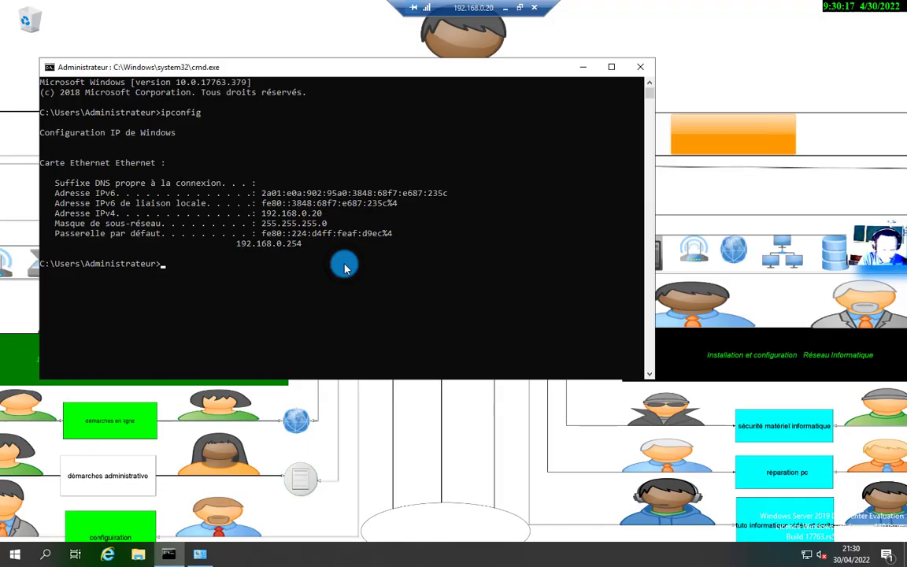
{"action": "type", "text": "cls"}
{"action": "key", "text": "Return"}
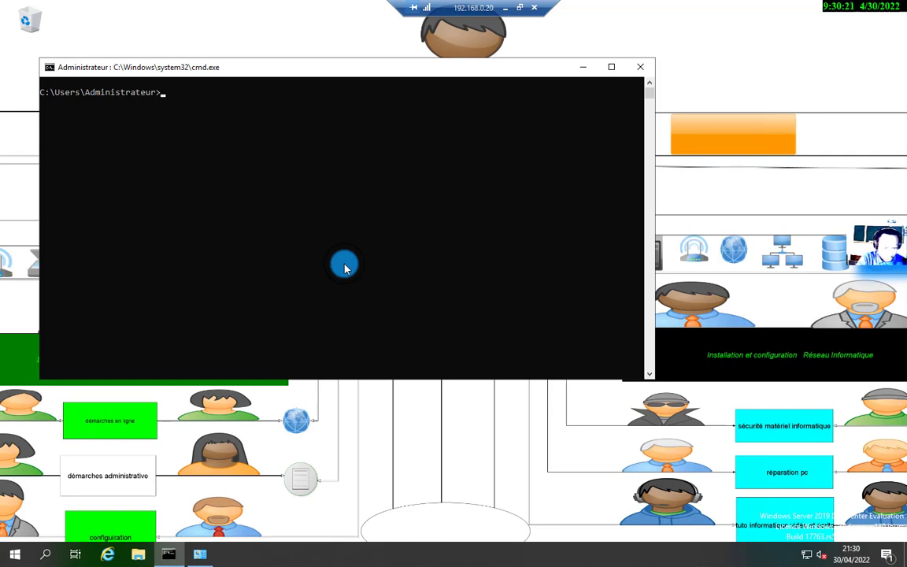
{"action": "type", "text": "\\"}
{"action": "type", "text": "c"}
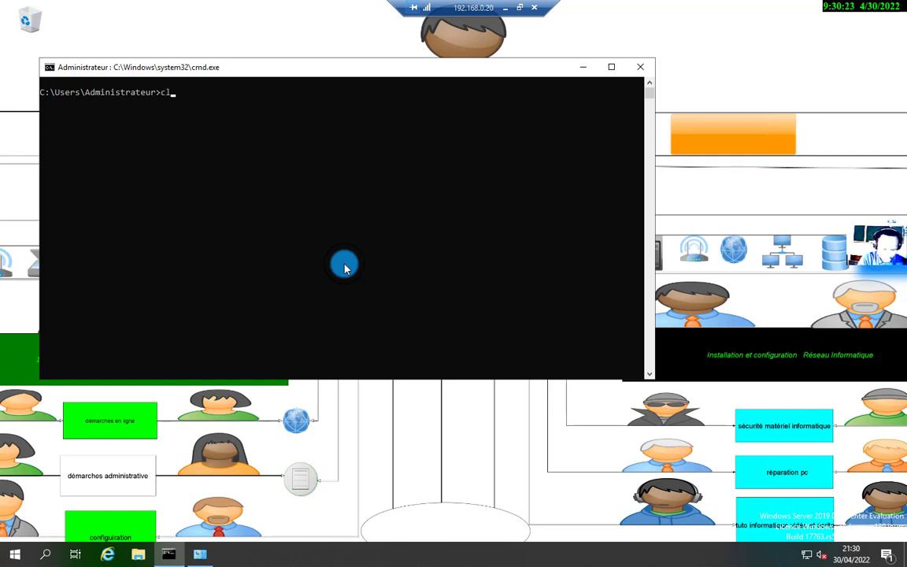
{"action": "type", "text": "d\\"}
{"action": "key", "text": "Return"}
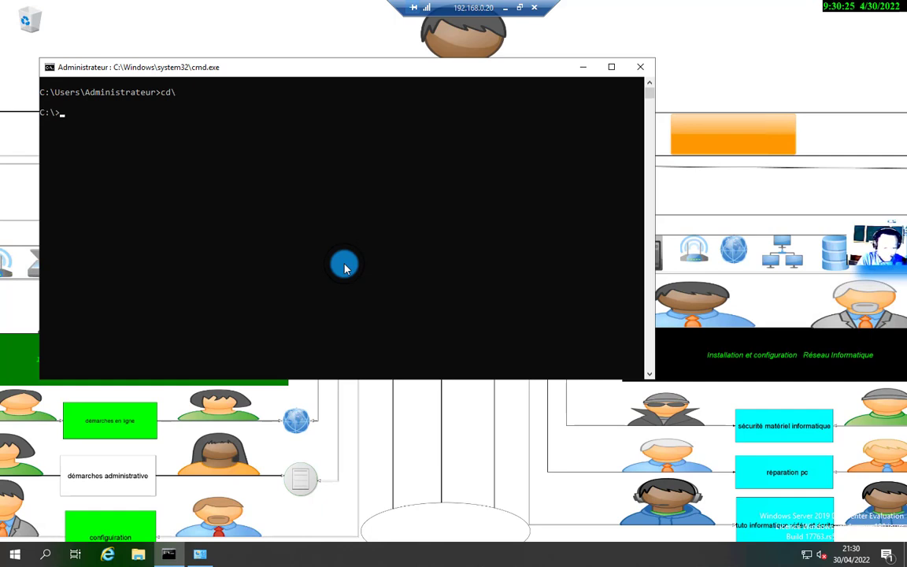
Set the console text color to a with the color command, and clear the screen.
{"action": "type", "text": "col"}
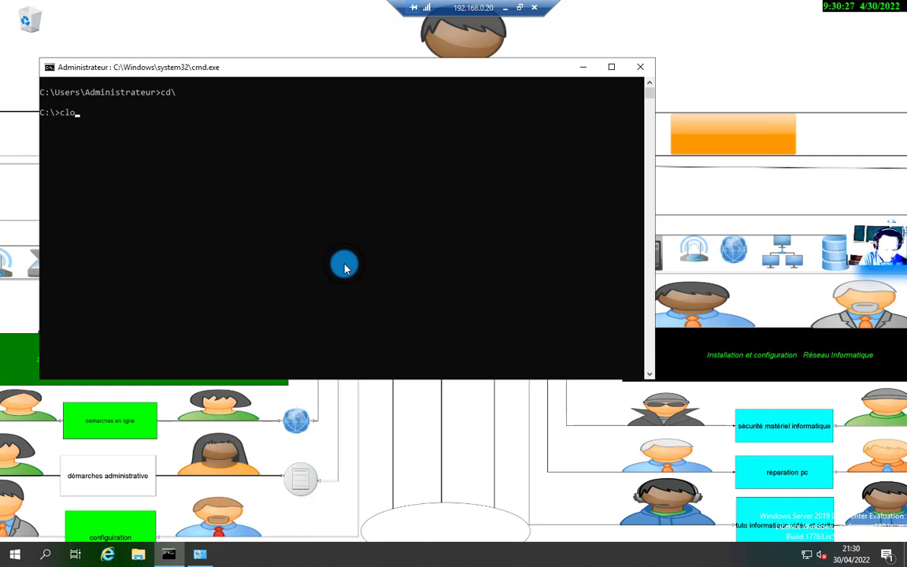
{"action": "type", "text": "o"}
{"action": "key", "text": "Return"}
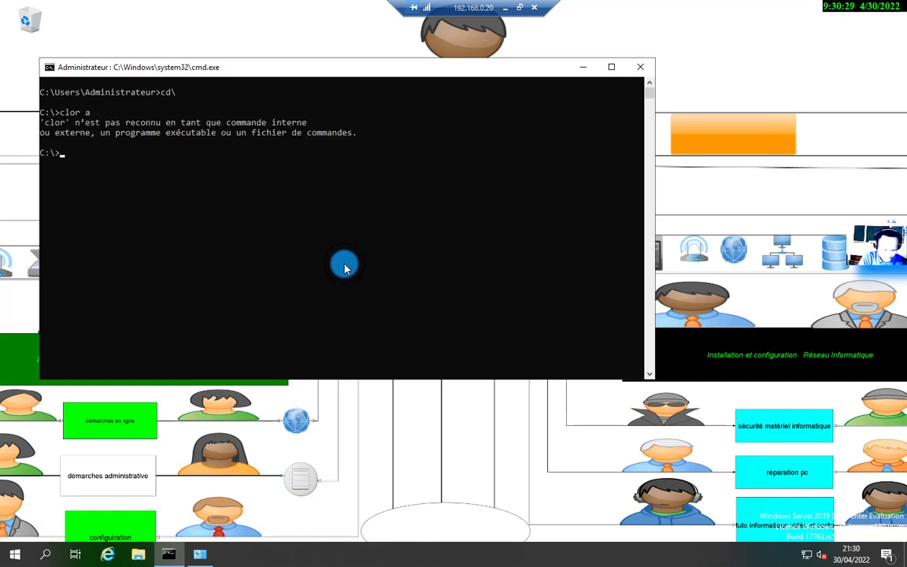
{"action": "type", "text": "color"}
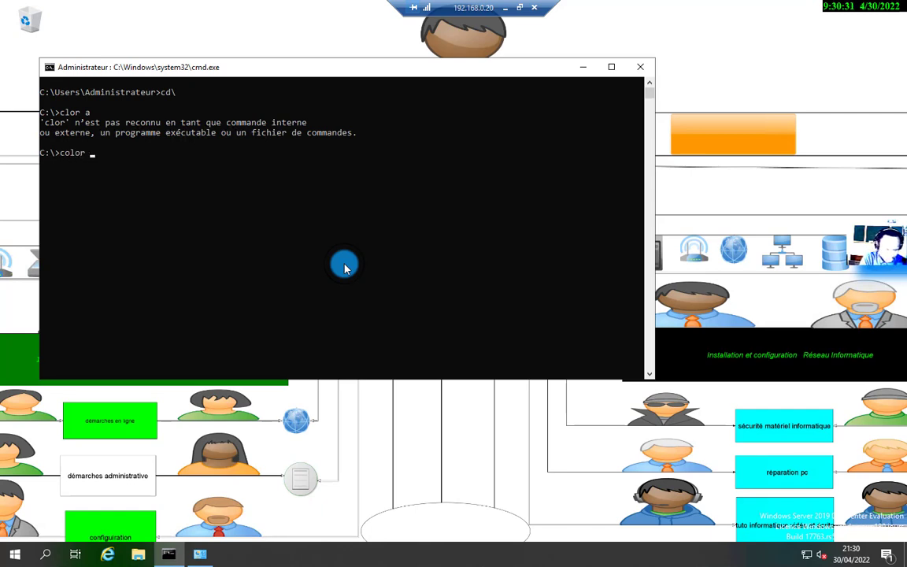
{"action": "type", "text": " a"}
{"action": "key", "text": "Return"}
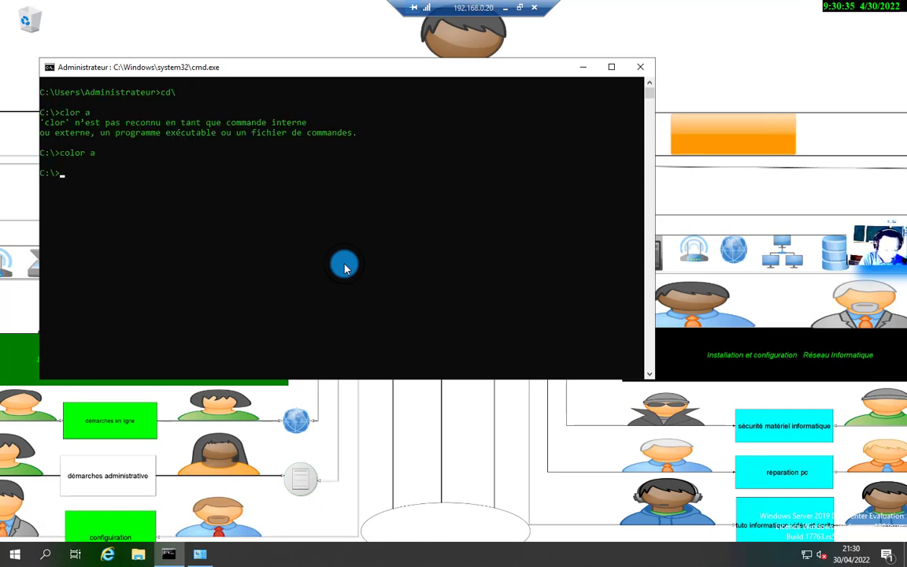
{"action": "type", "text": "cls"}
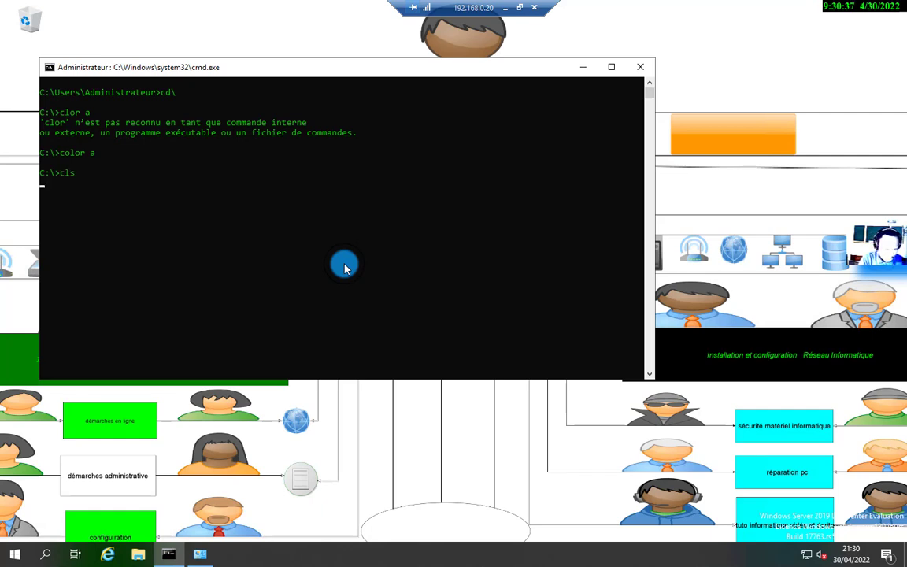
{"action": "key", "text": "BackSpace"}
{"action": "key", "text": "BackSpace"}
{"action": "key", "text": "BackSpace"}
List the server's user accounts with net user and examine the Administrateur and Invité entries in the maximized console.
{"action": "type", "text": "ne"}
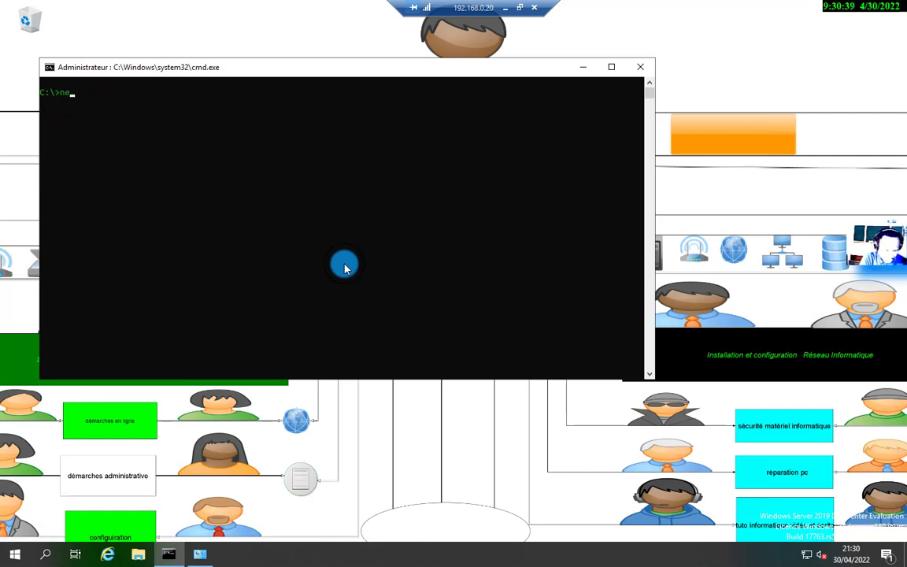
{"action": "type", "text": "t us"}
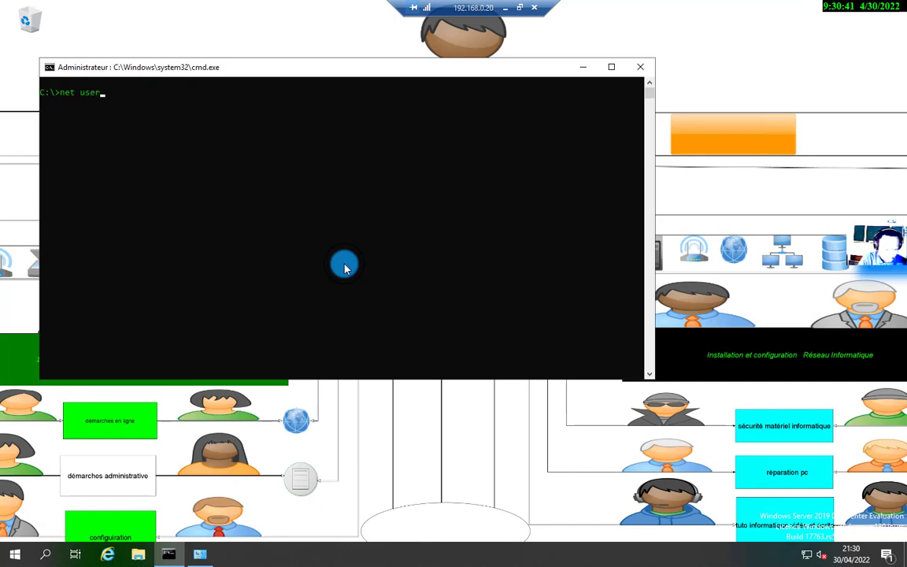
{"action": "type", "text": "er"}
{"action": "key", "text": "Return"}
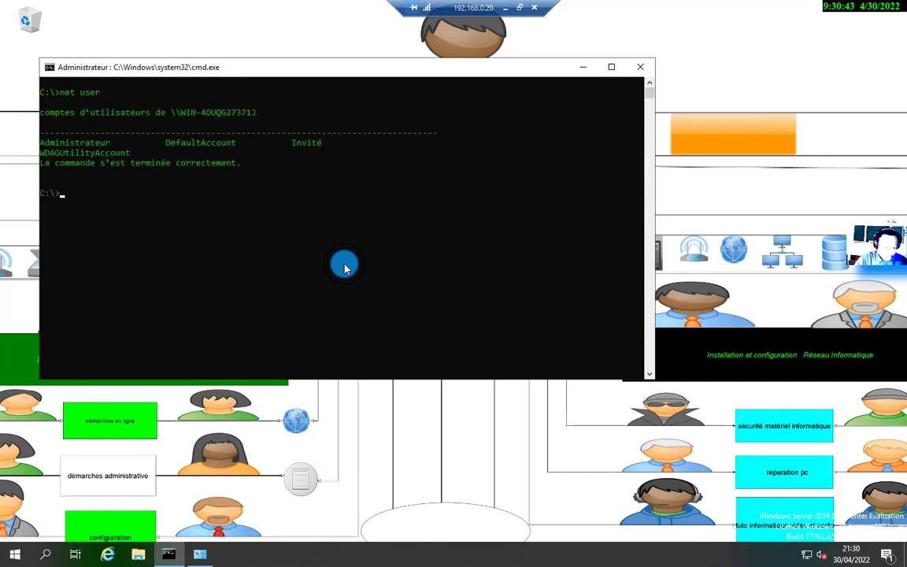
{"action": "left_click", "coordinate": [614, 68]}
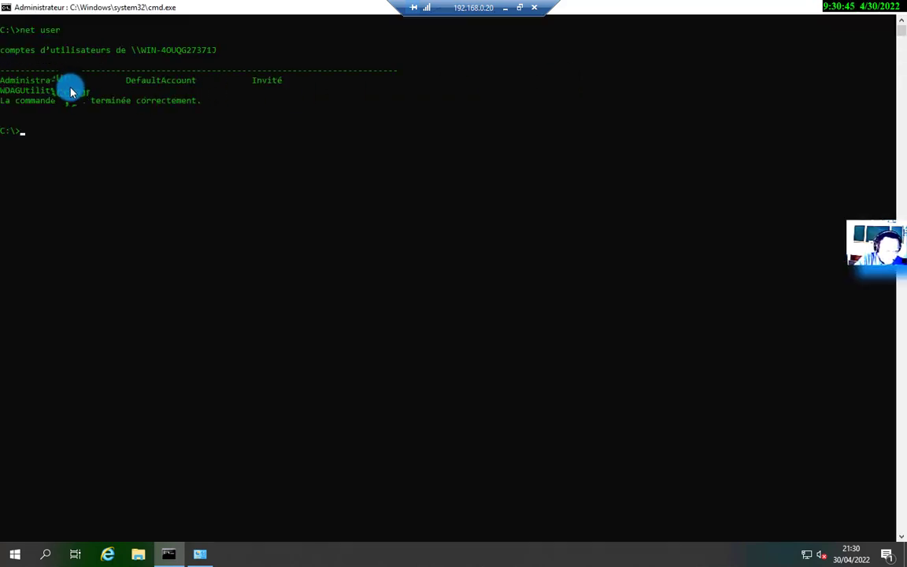
{"action": "left_click_drag", "start_coordinate": [73, 83], "coordinate": [1, 85]}
{"action": "left_click_drag", "start_coordinate": [251, 81], "coordinate": [286, 85]}
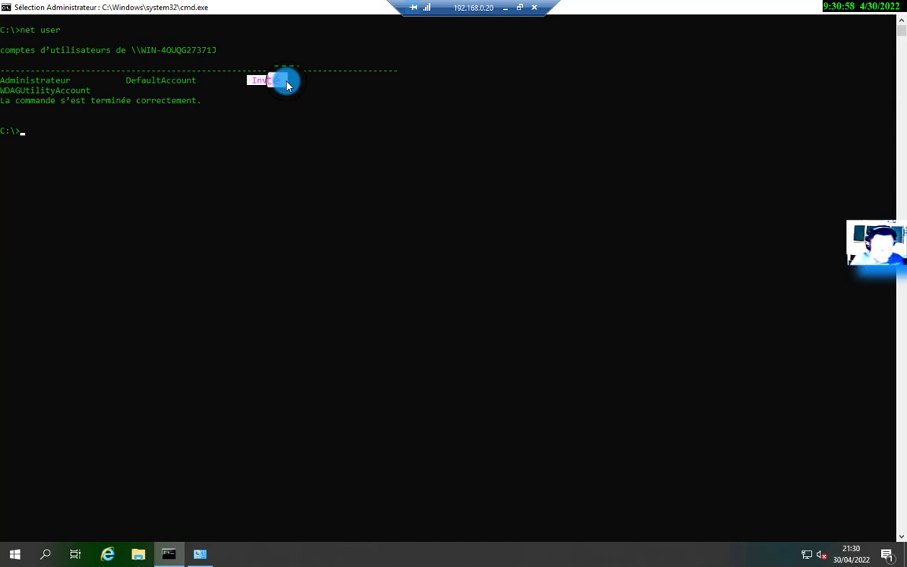
{"action": "key", "text": "ctrl+c"}
Disable the server's guest account with net user invité /active:no.
{"action": "type", "text": "net"}
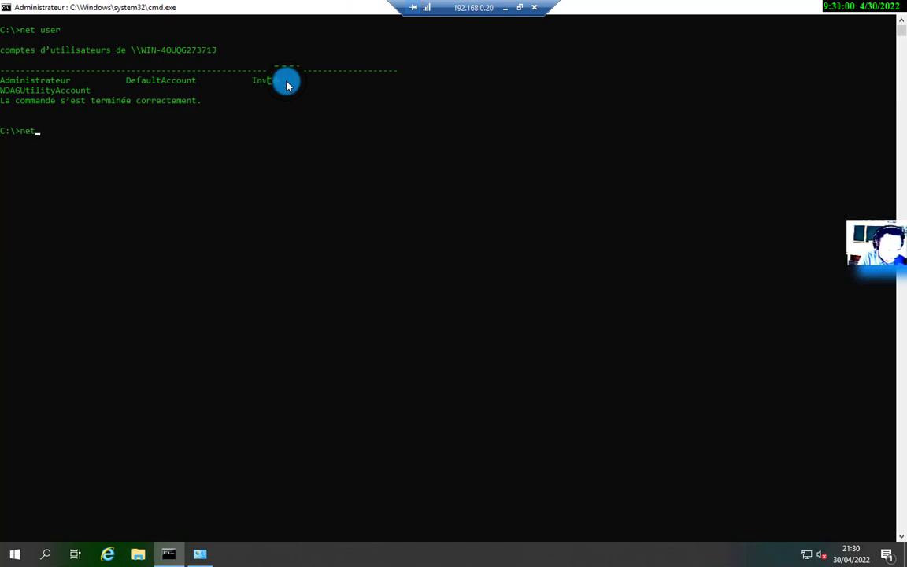
{"action": "type", "text": " u"}
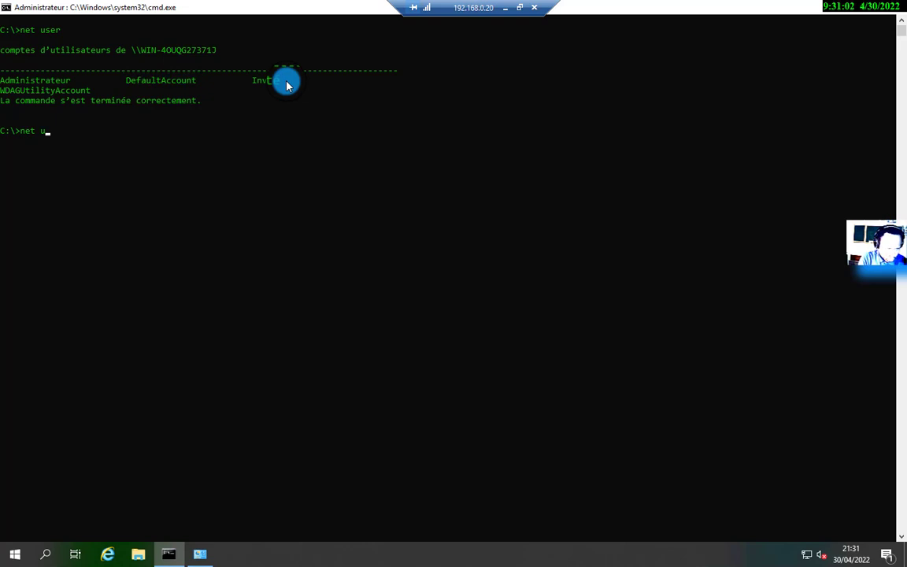
{"action": "type", "text": "ser"}
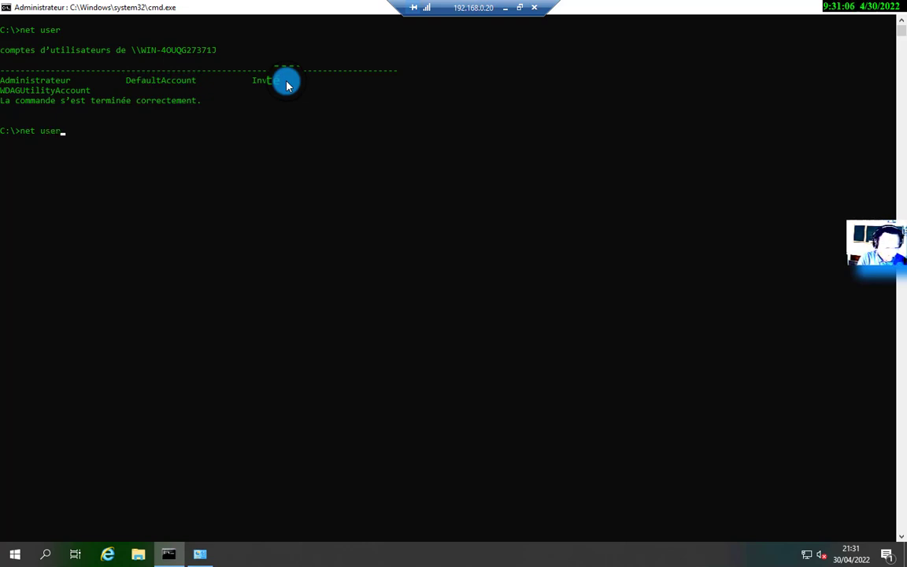
{"action": "type", "text": " invi"}
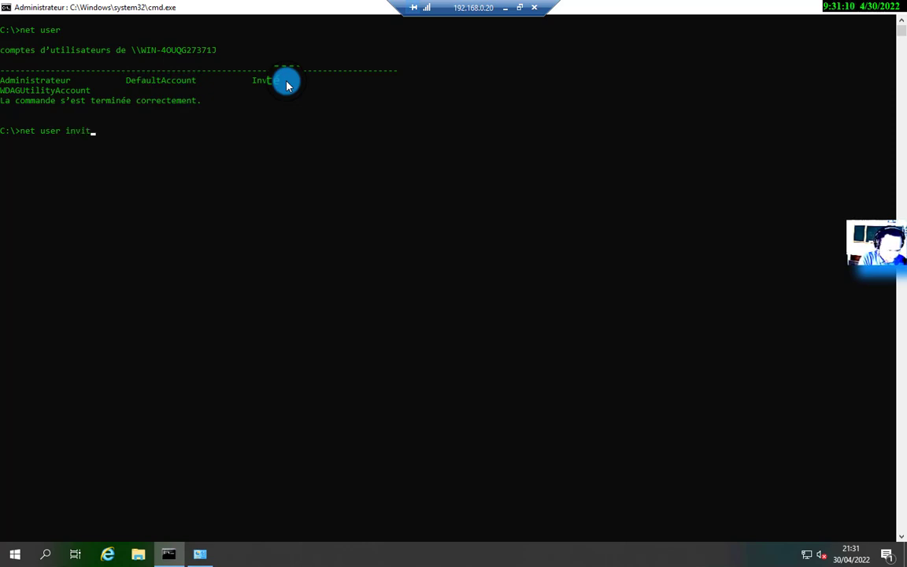
{"action": "type", "text": "t"}
{"action": "type", "text": "é /active:no"}
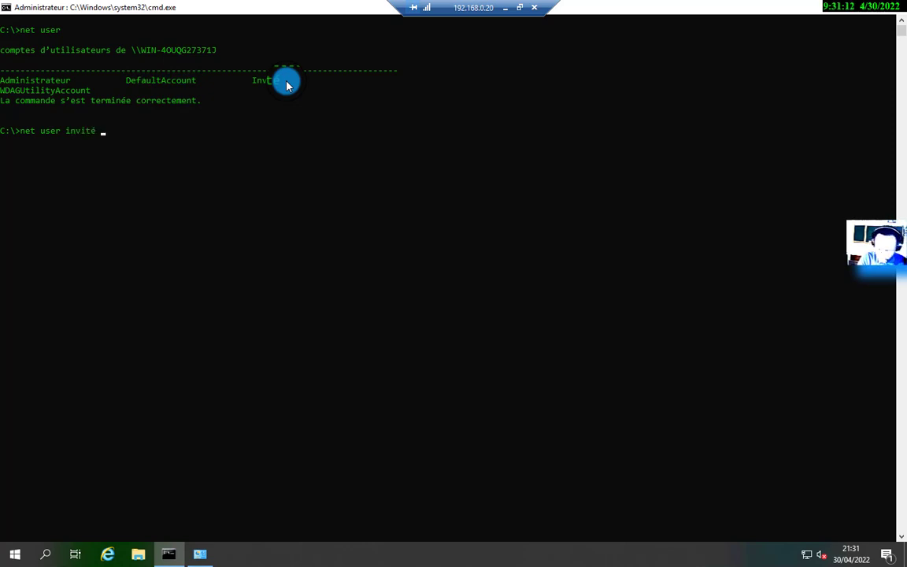
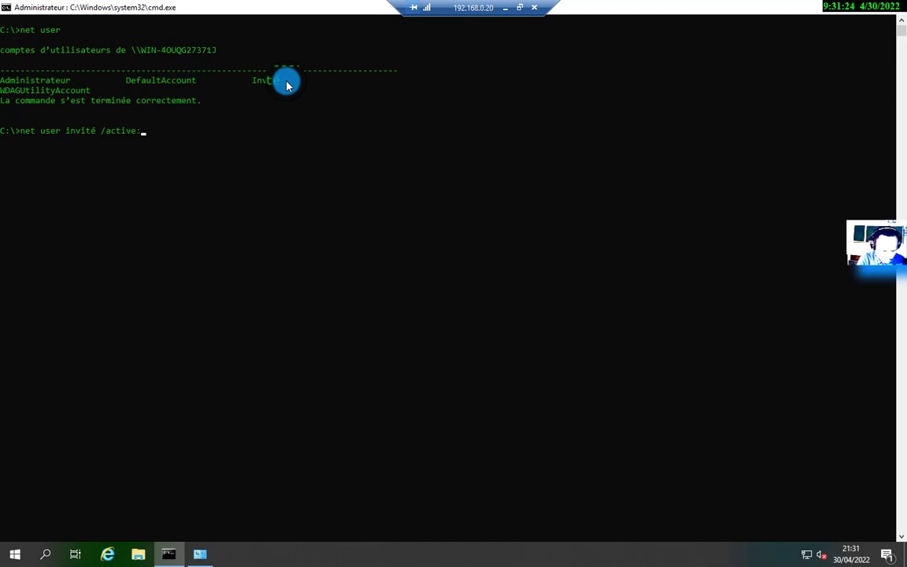
{"action": "type", "text": "o"}
{"action": "key", "text": "Return"}
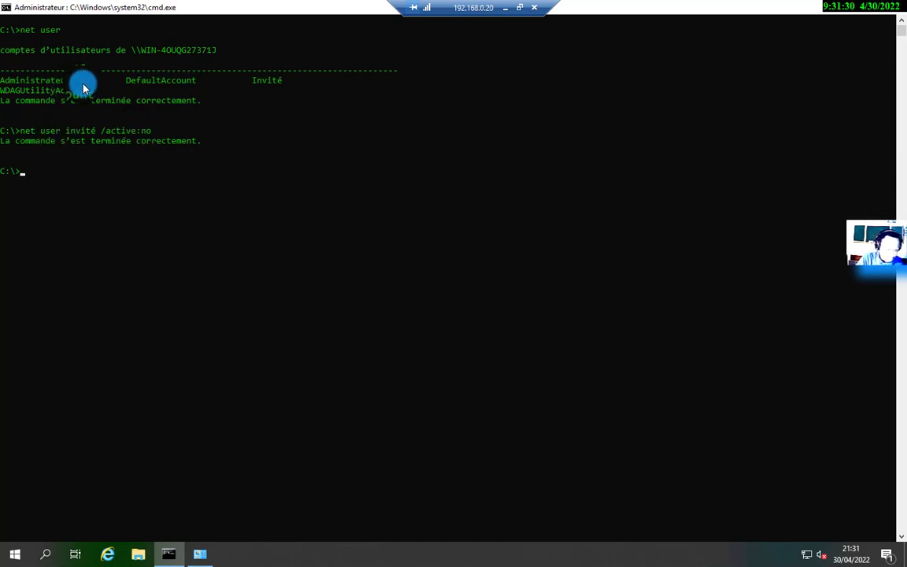
{"action": "mouse_move", "coordinate": [72, 77]}
{"action": "left_mouse_down"}
{"action": "mouse_move", "coordinate": [39, 87]}
{"action": "mouse_move", "coordinate": [8, 81]}
{"action": "mouse_move", "coordinate": [85, 89]}
{"action": "mouse_move", "coordinate": [75, 85]}
{"action": "left_mouse_up"}
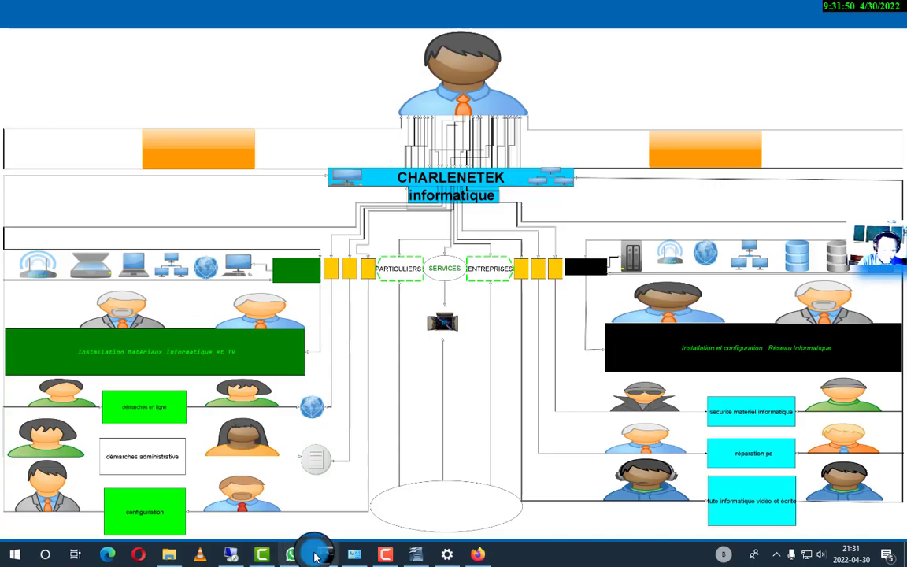
Switch to the local computer's Command Prompt and try to disable its guest account with net user invité /active:no.
{"action": "left_click", "coordinate": [321, 555]}
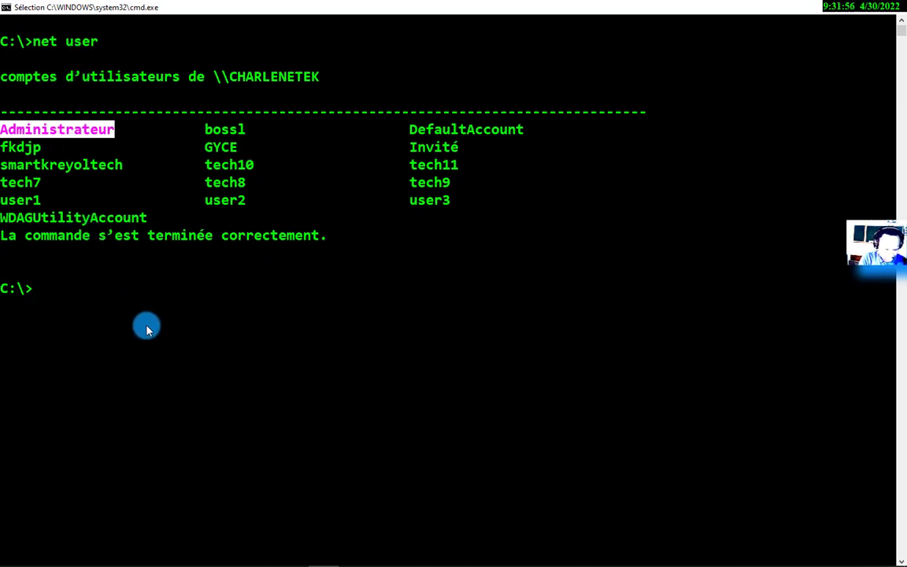
{"action": "type", "text": "net"}
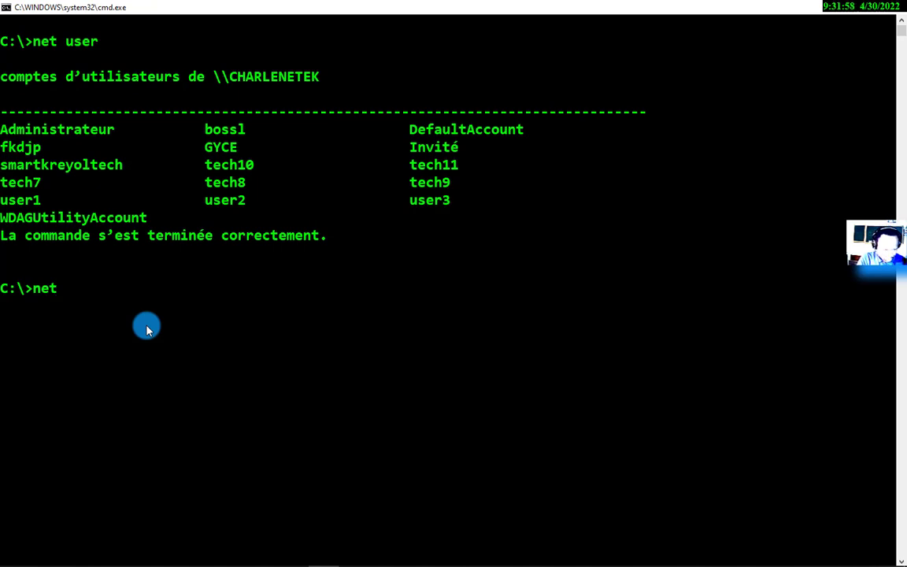
{"action": "type", "text": " ue"}
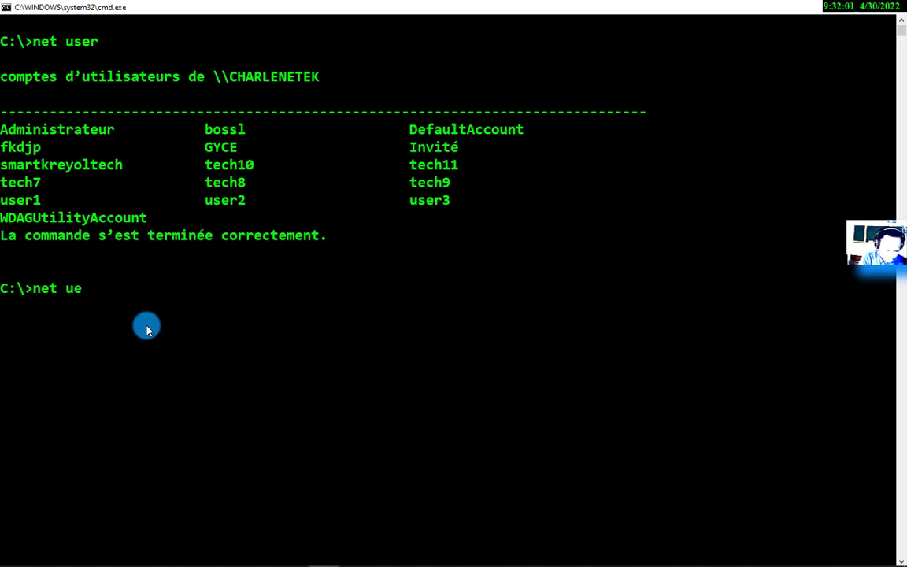
{"action": "key", "text": "BackSpace"}
{"action": "type", "text": "ser "}
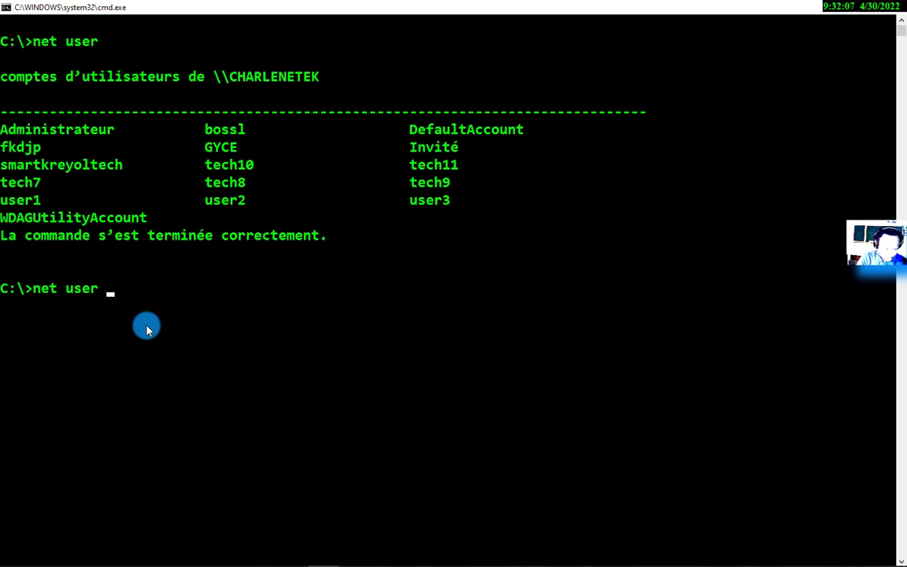
{"action": "type", "text": "in"}
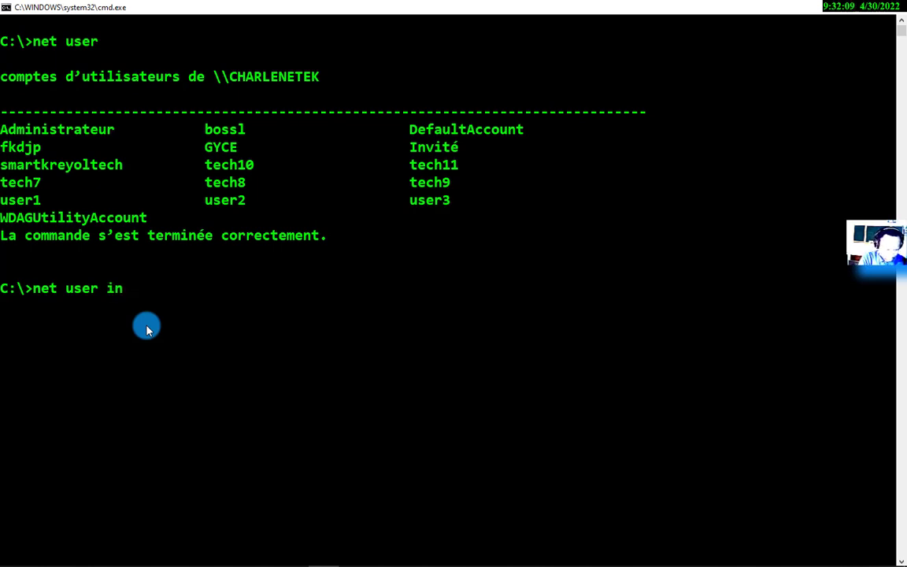
{"action": "type", "text": "vité"}
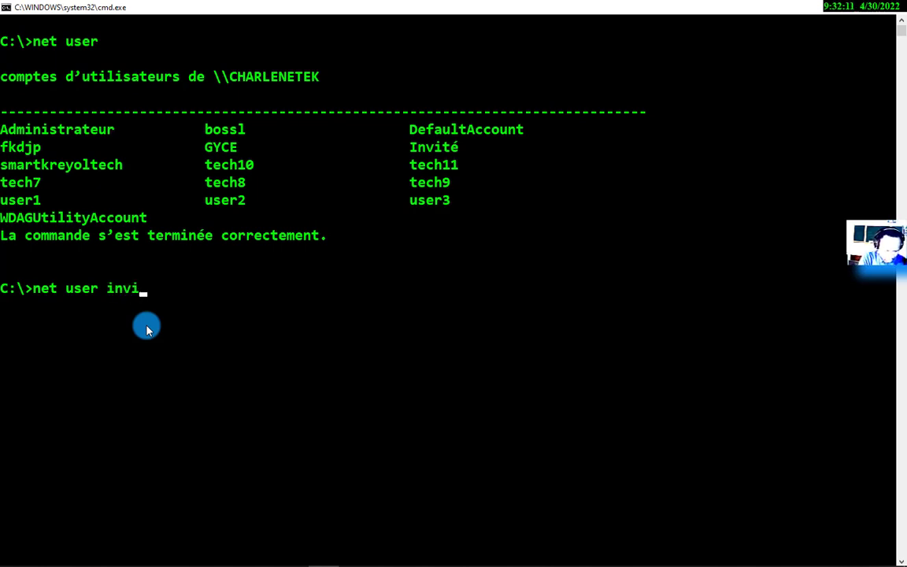
{"action": "type", "text": " /active:no"}
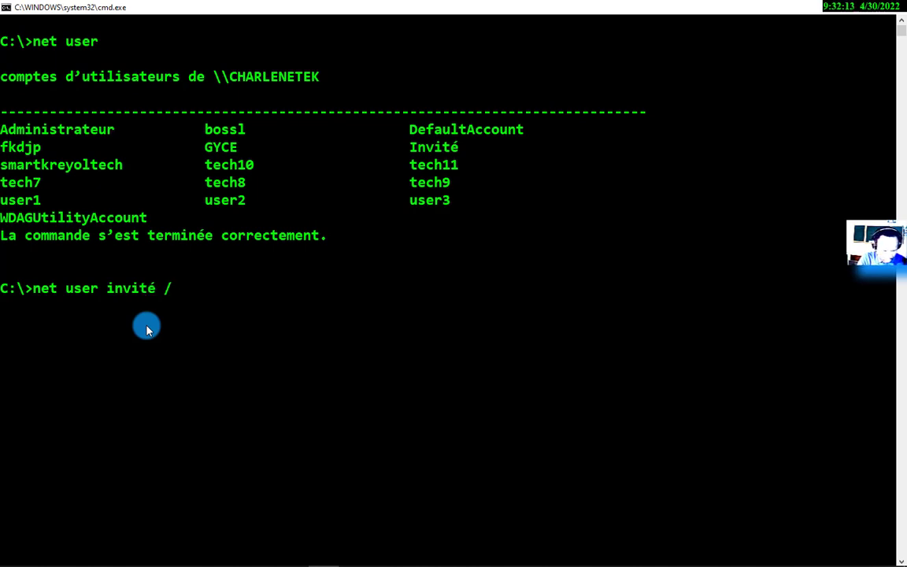
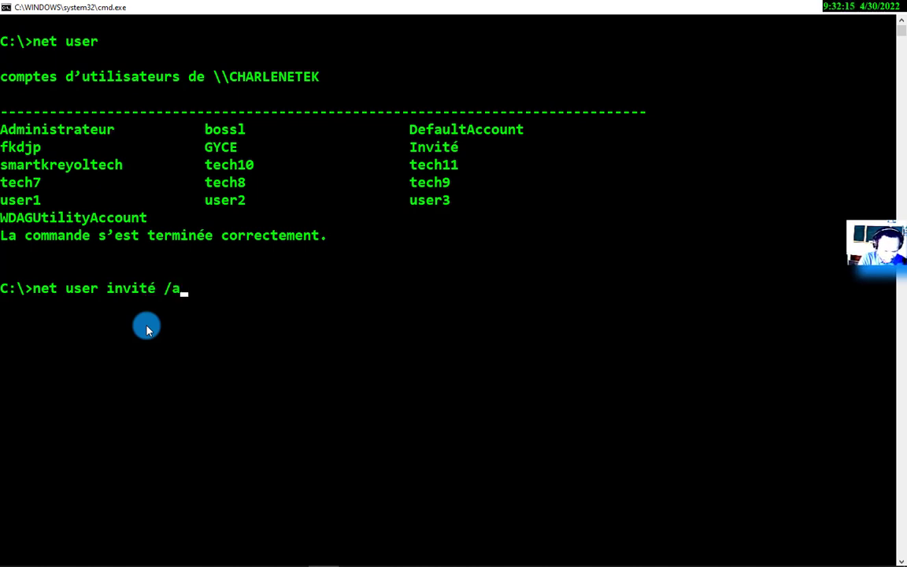
{"action": "type", "text": "ctive"}
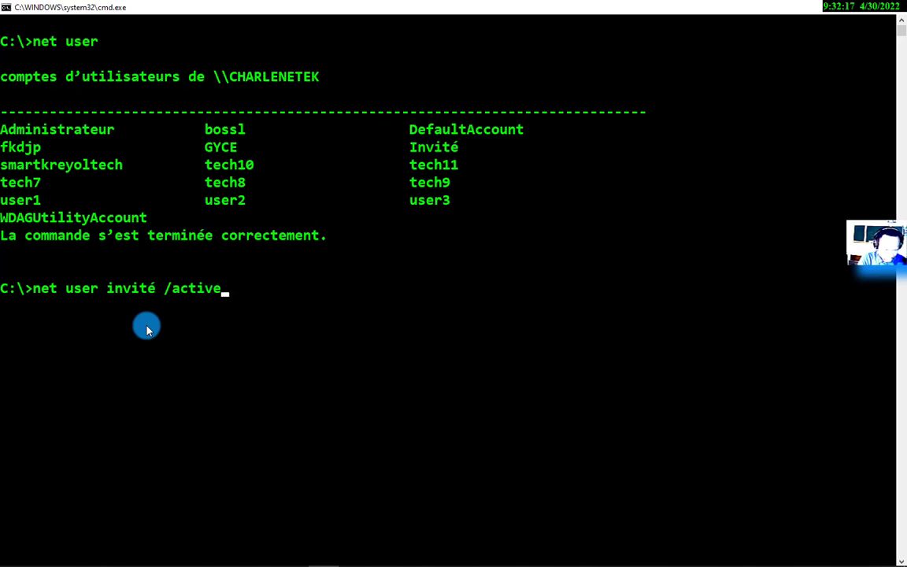
{"action": "type", "text": ":"}
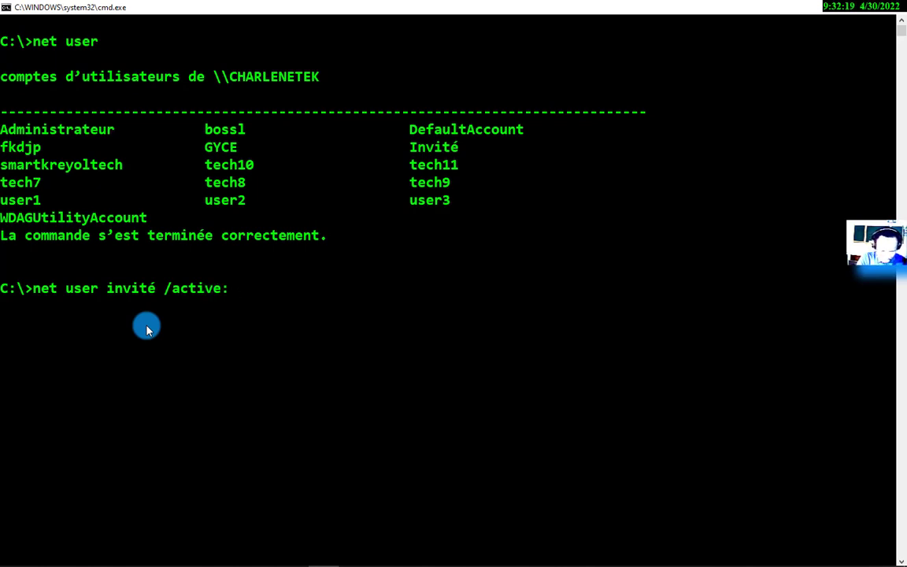
{"action": "type", "text": "no"}
{"action": "key", "text": "Return"}
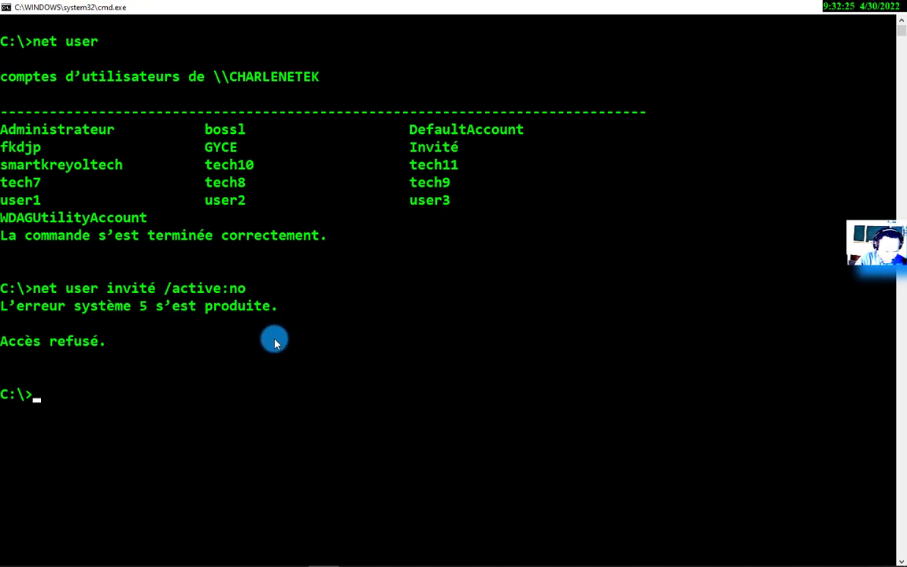
Close the current Command Prompt and open Invite de commandes as administrator on the local computer.
{"action": "key", "text": "Up"}
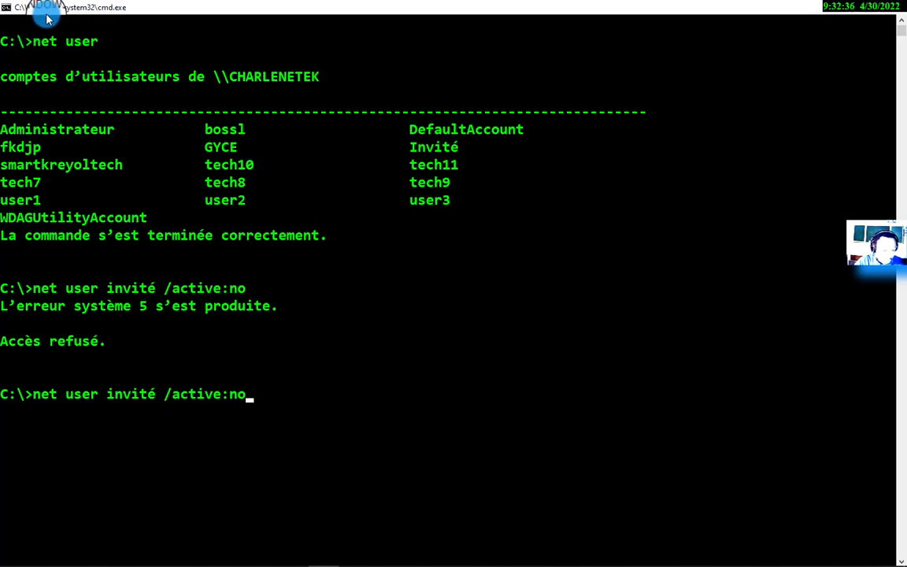
{"action": "left_click", "coordinate": [873, 17]}
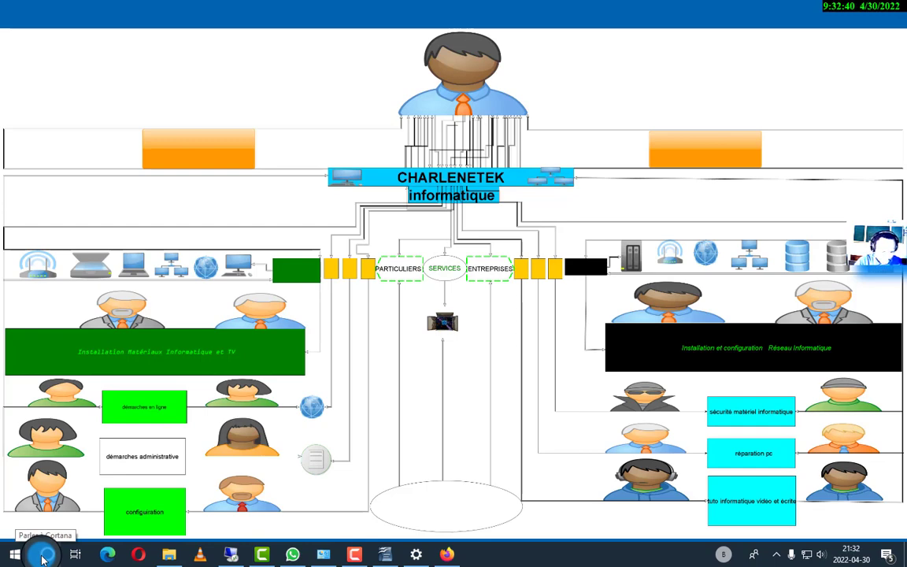
{"action": "left_click", "coordinate": [25, 556]}
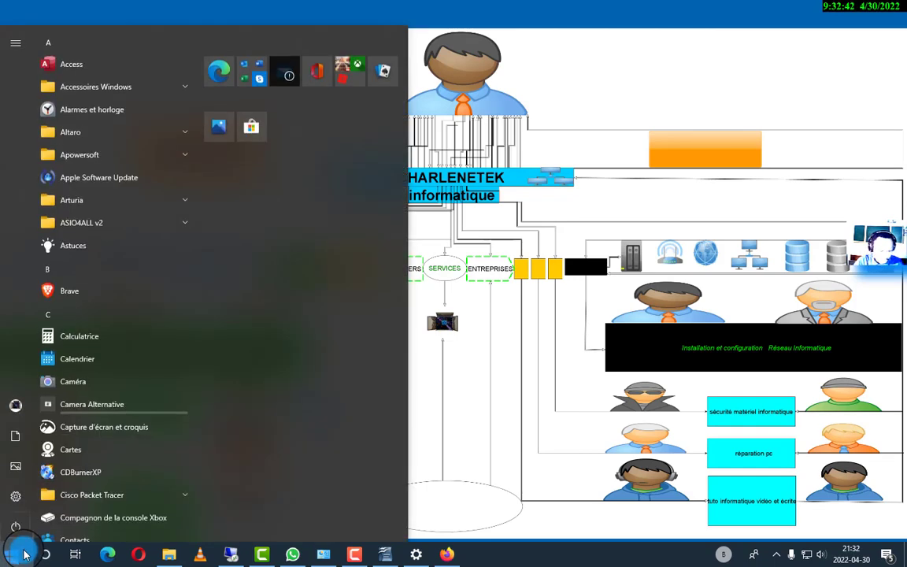
{"action": "type", "text": "i"}
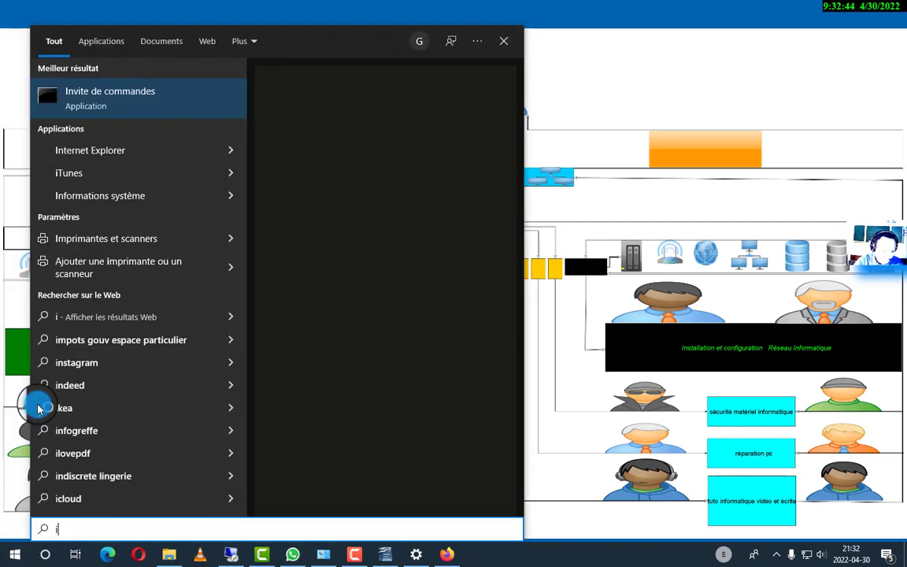
{"action": "right_click", "coordinate": [98, 93]}
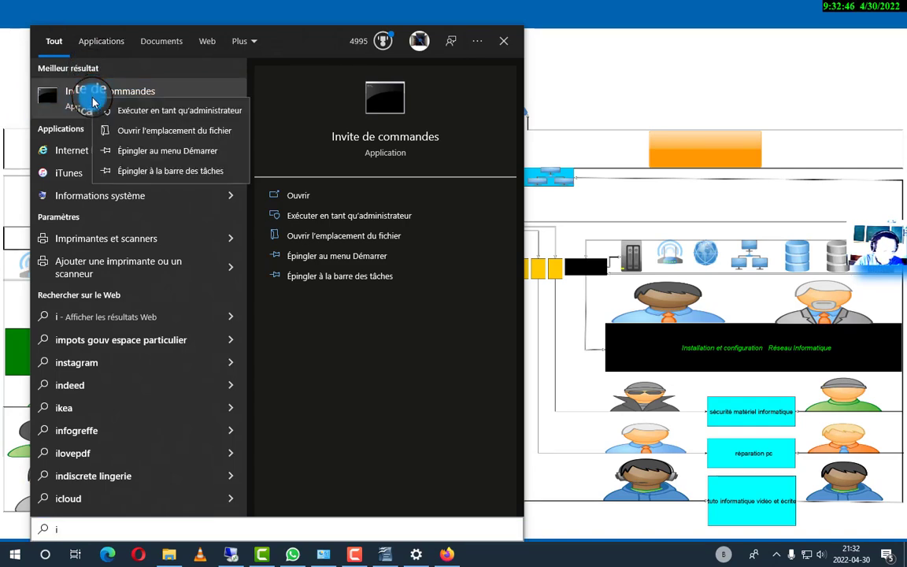
{"action": "left_click", "coordinate": [131, 109]}
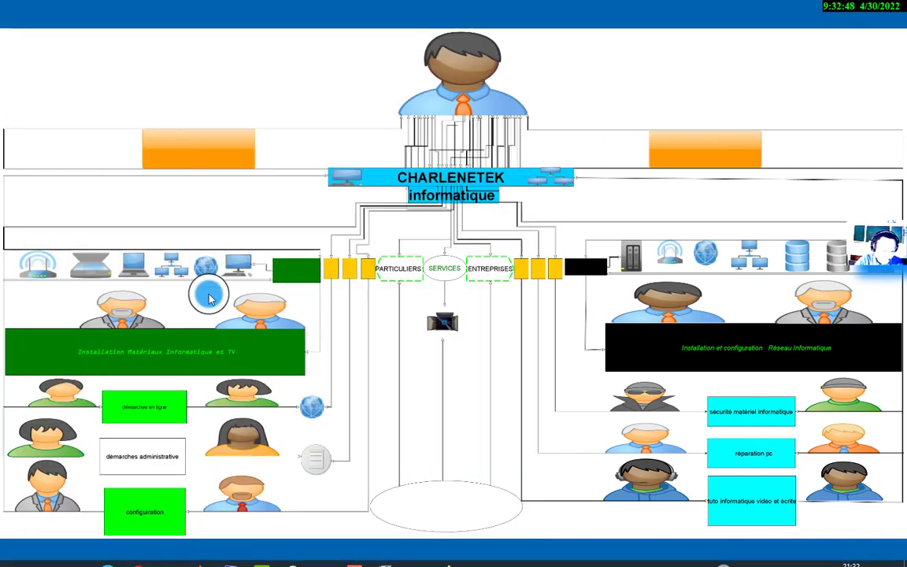
{"action": "left_click", "coordinate": [236, 370]}
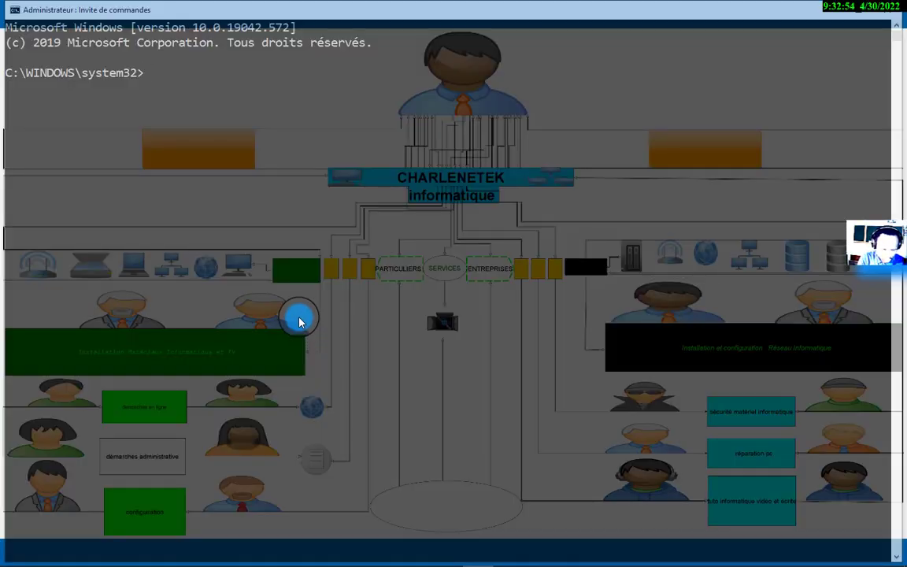
Change the elevated console's working directory to the drive root with cd\.
{"action": "type", "text": "clo"}
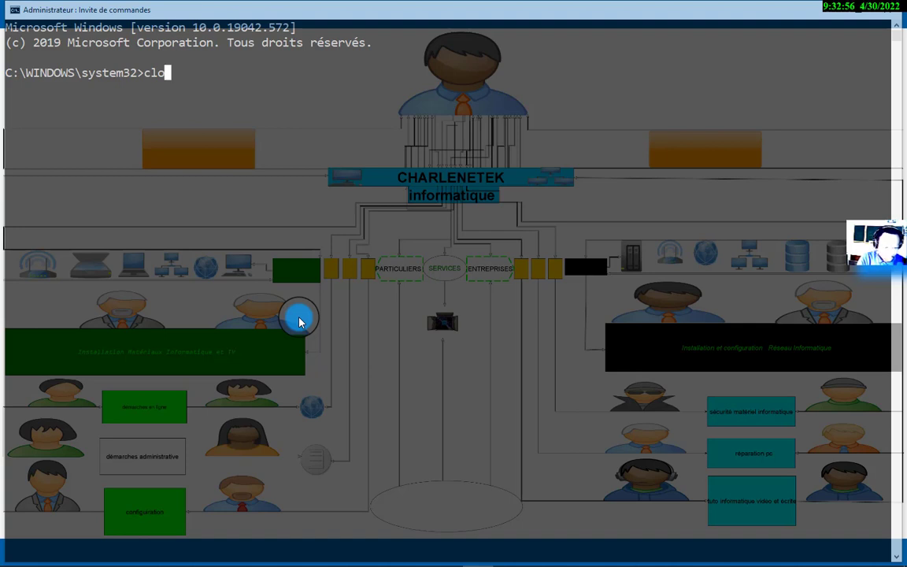
{"action": "key", "text": "BackSpace"}
{"action": "key", "text": "BackSpace"}
{"action": "key", "text": "BackSpace"}
{"action": "type", "text": "c"}
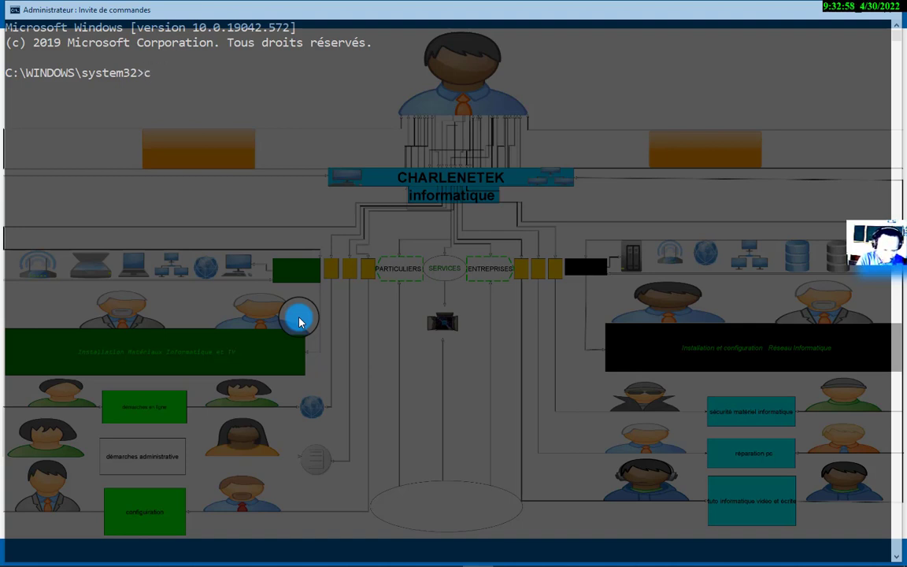
{"action": "type", "text": "d\\"}
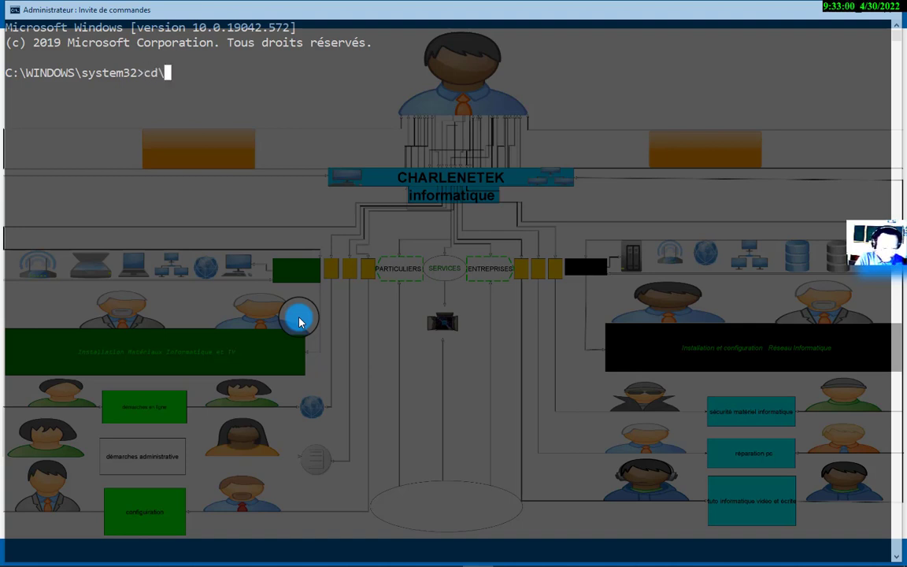
{"action": "key", "text": "Return"}
Set the elevated console's text color with color a, and clear the screen with cls.
{"action": "type", "text": "c"}
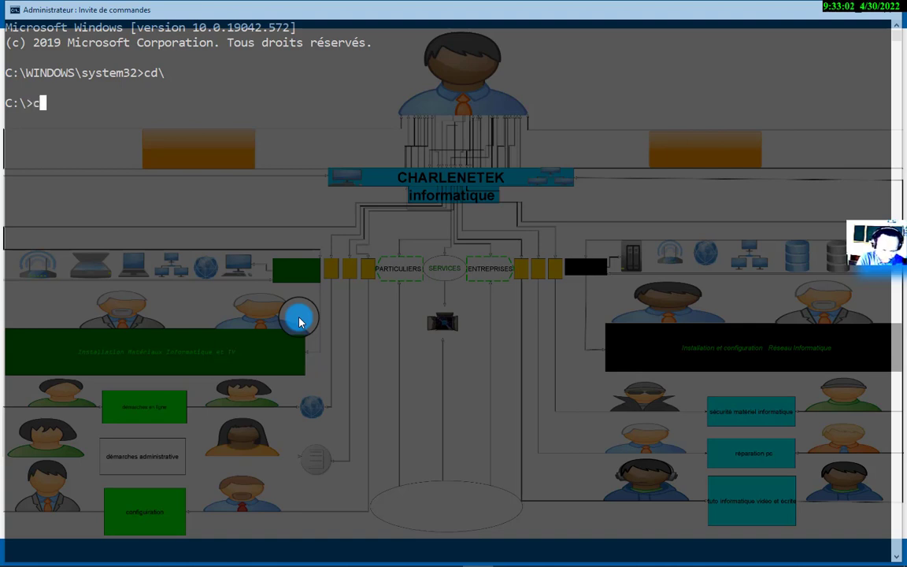
{"action": "type", "text": "olor"}
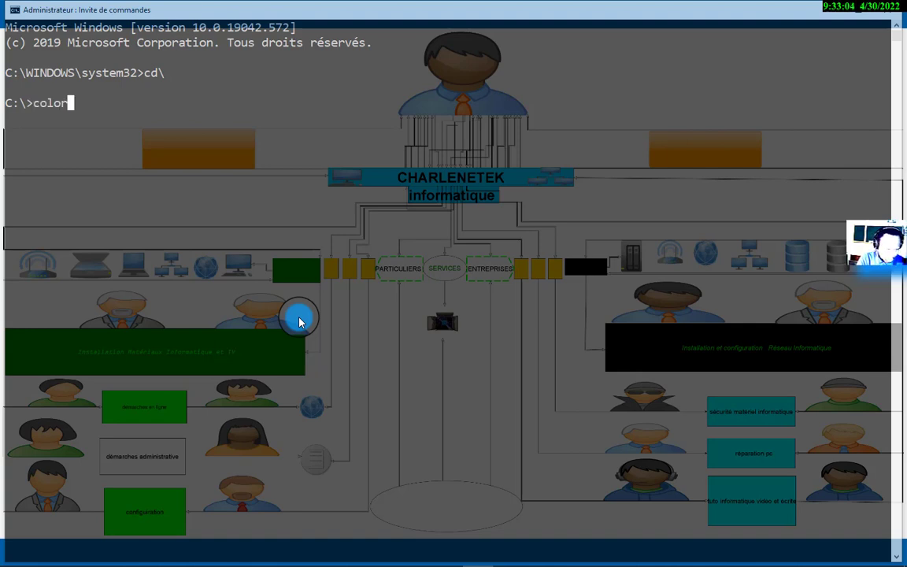
{"action": "type", "text": " a"}
{"action": "key", "text": "Return"}
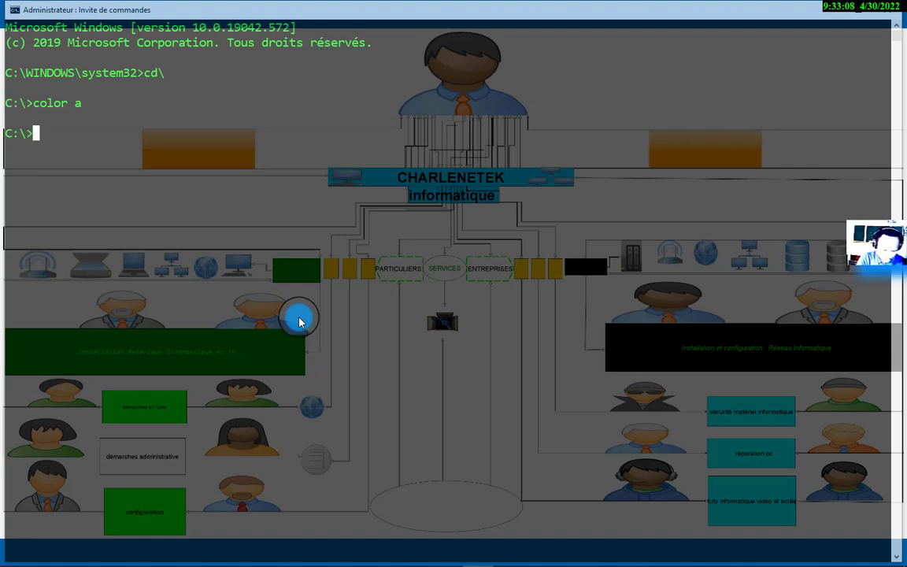
{"action": "type", "text": "cls"}
{"action": "key", "text": "Return"}
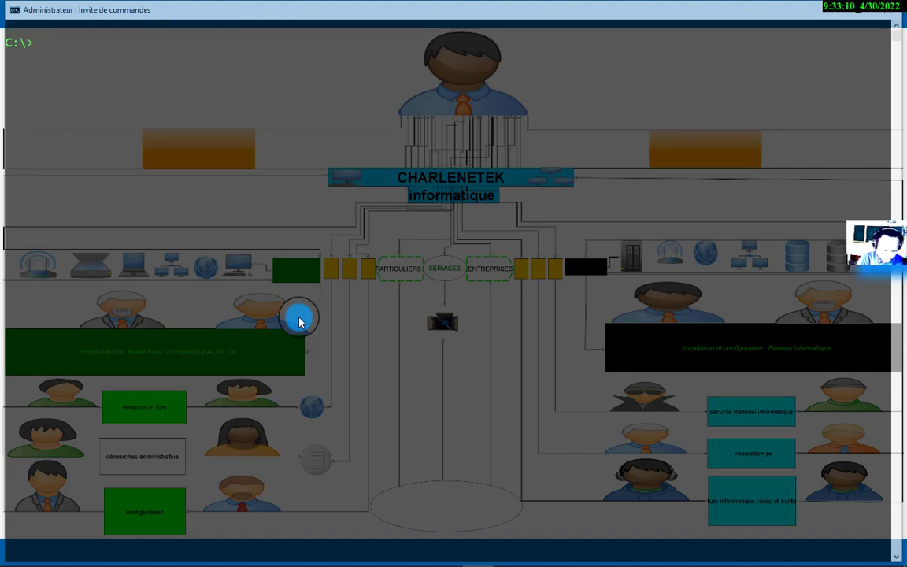
Disable the local computer's guest account with net user invité /active:no, and clear the screen with cls.
{"action": "type", "text": "n"}
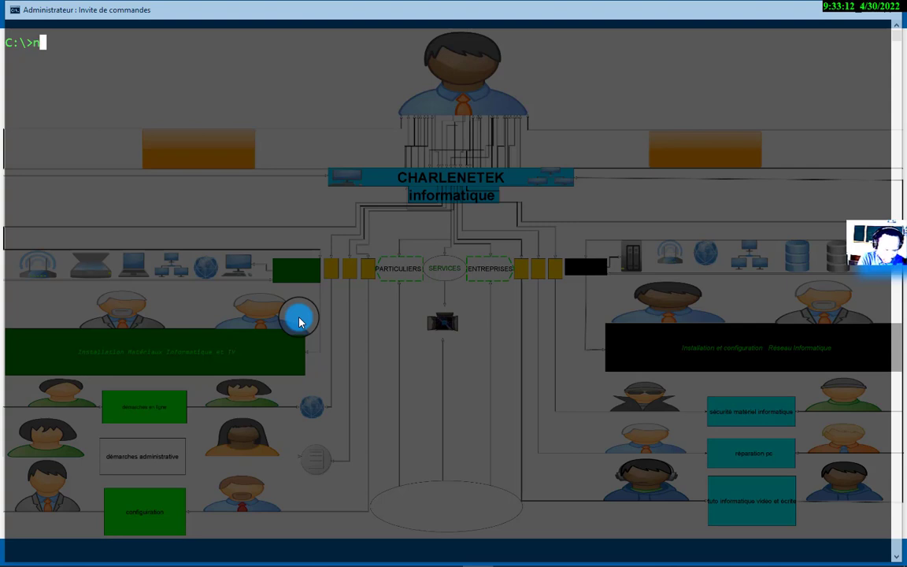
{"action": "type", "text": "et user"}
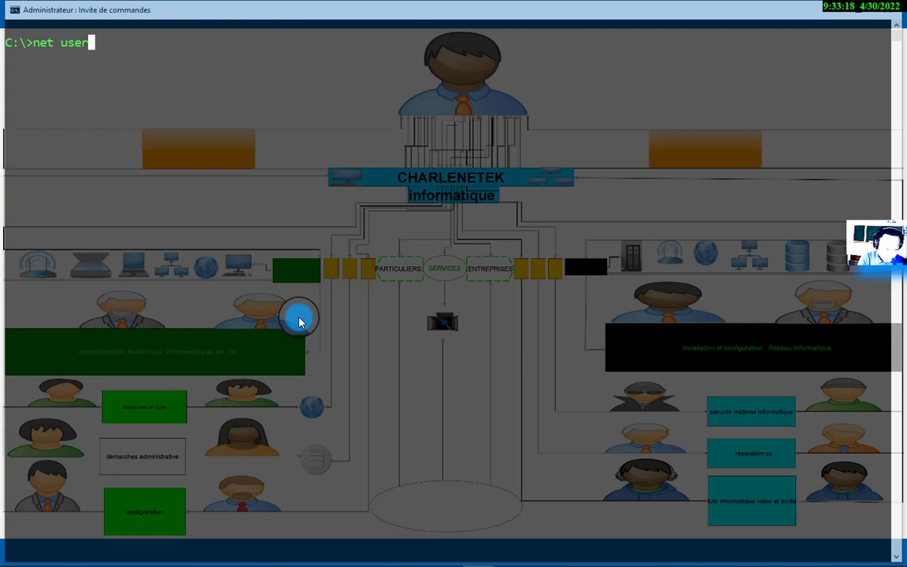
{"action": "type", "text": " i"}
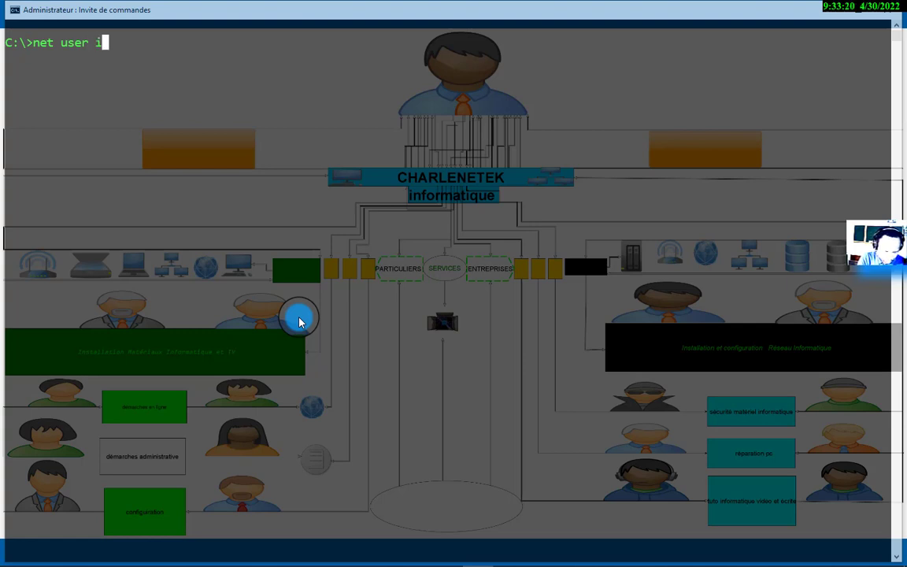
{"action": "type", "text": "nvi"}
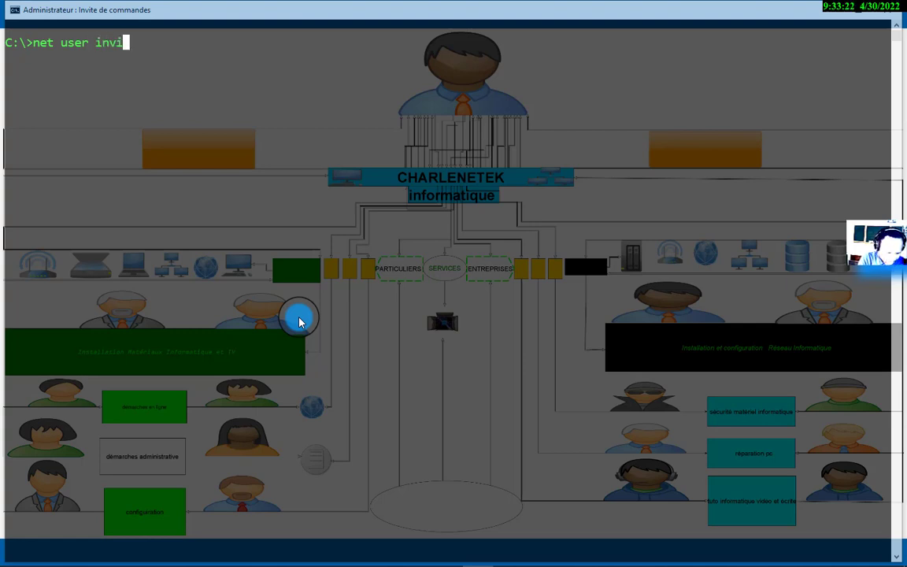
{"action": "type", "text": "té"}
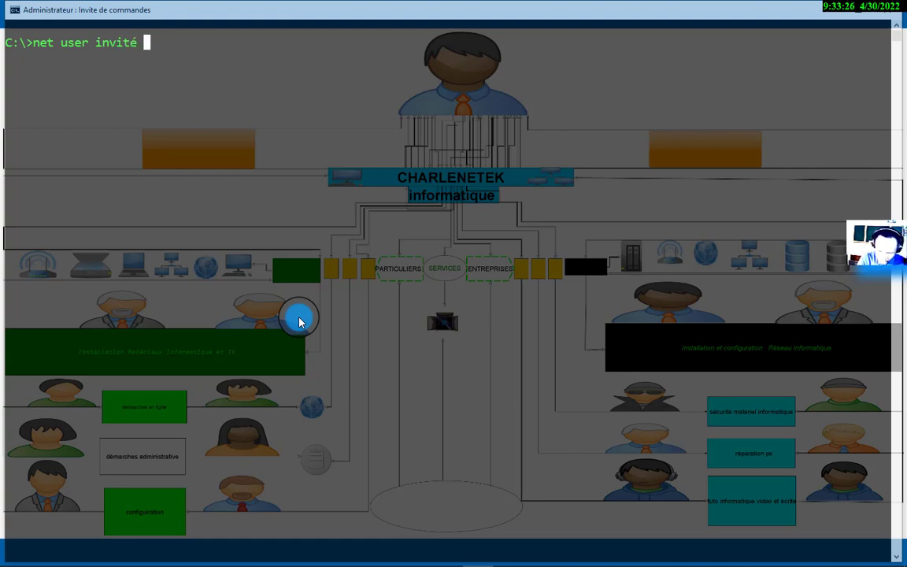
{"action": "type", "text": " /a"}
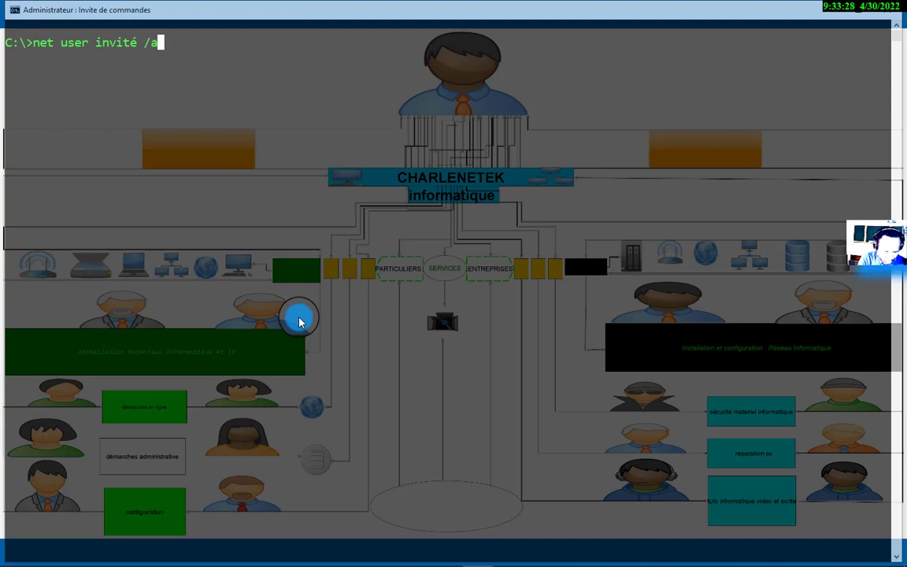
{"action": "type", "text": "ctive"}
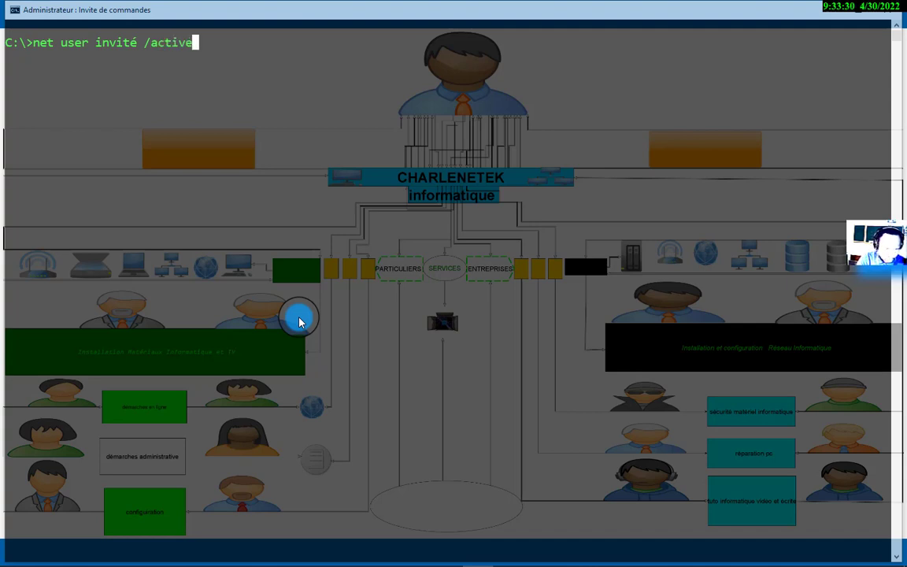
{"action": "type", "text": ":"}
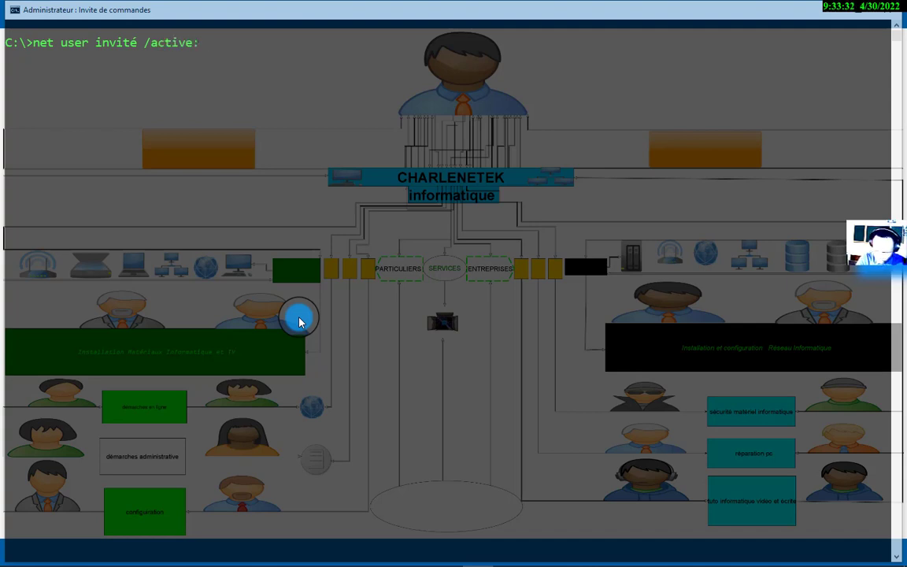
{"action": "type", "text": "no"}
{"action": "key", "text": "Return"}
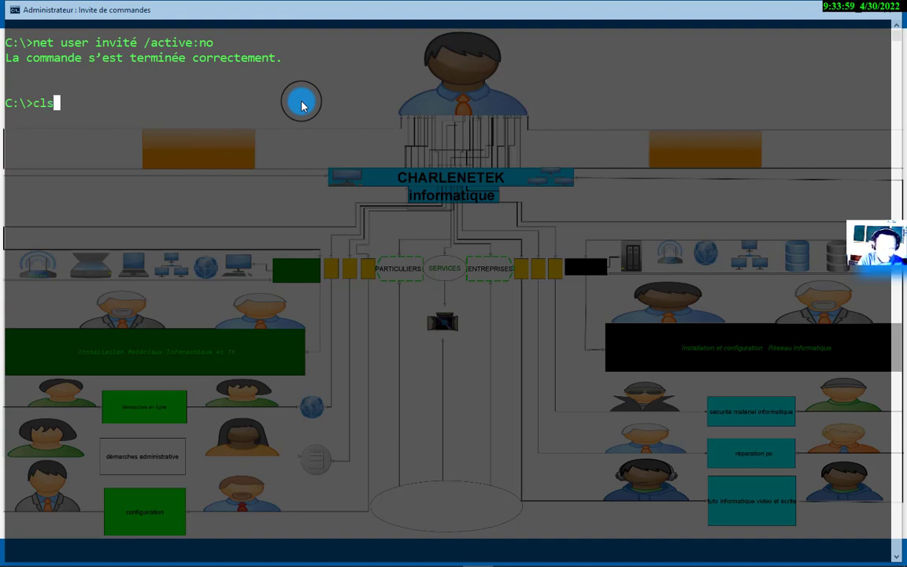
{"action": "key", "text": "Return"}
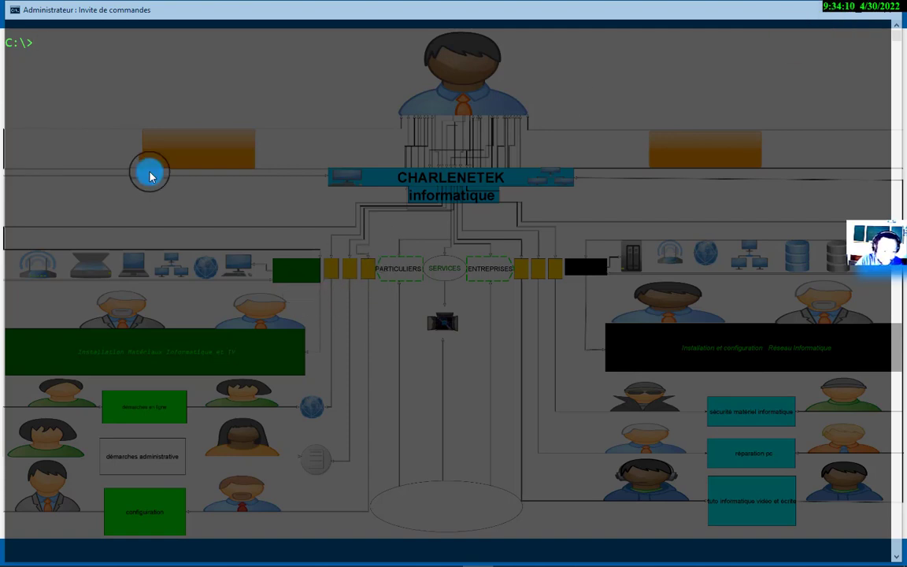
Set the elevated console window's opacity to 100% in its color properties.
{"action": "right_click", "coordinate": [152, 11]}
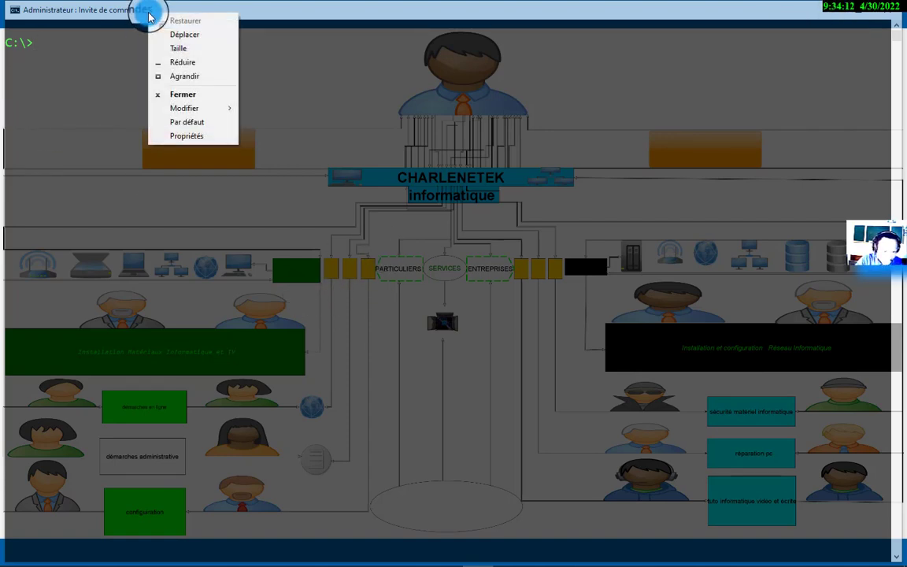
{"action": "left_click", "coordinate": [188, 139]}
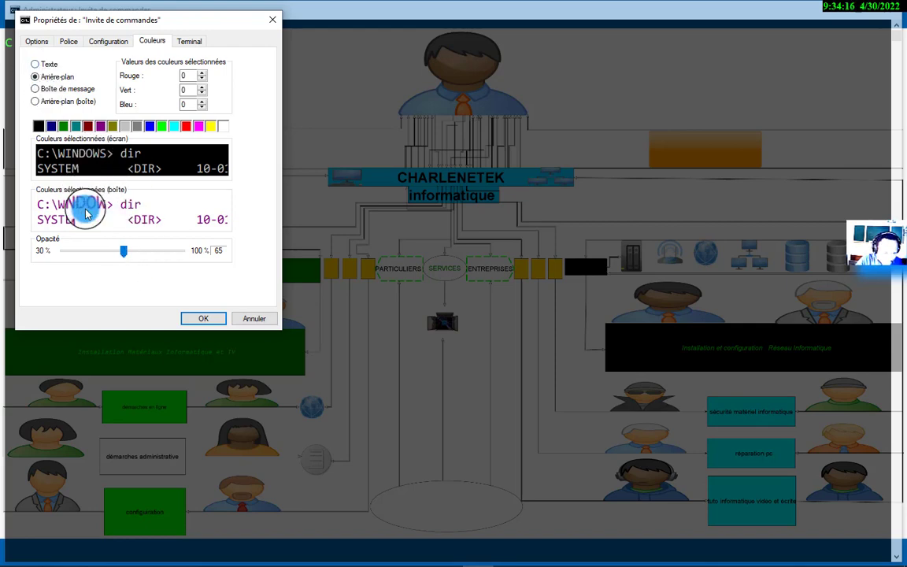
{"action": "left_click_drag", "start_coordinate": [97, 252], "coordinate": [76, 251]}
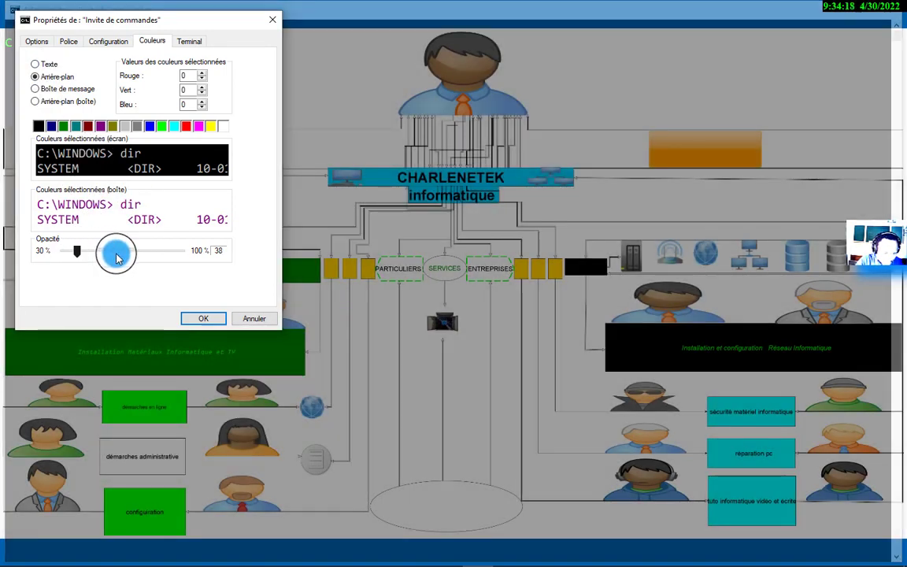
{"action": "left_click", "coordinate": [180, 252]}
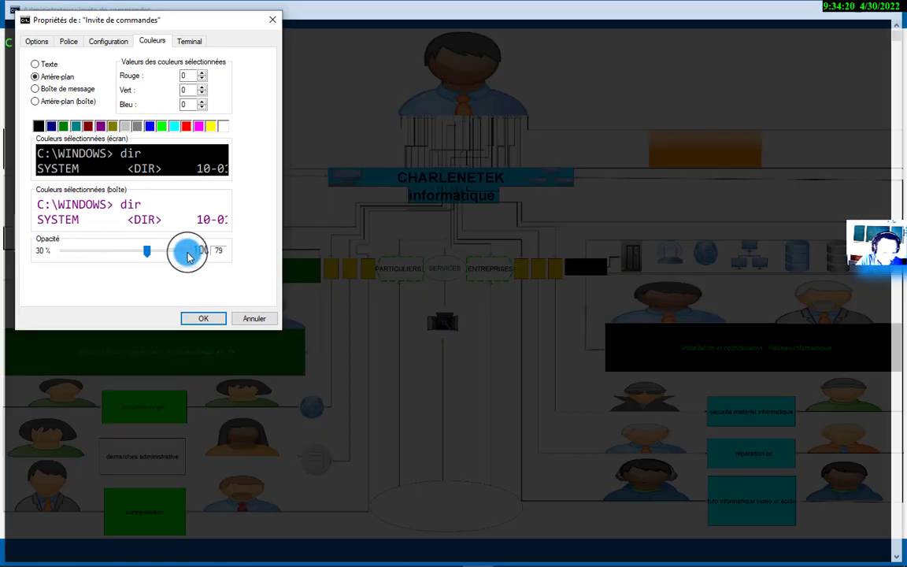
{"action": "left_click", "coordinate": [185, 252]}
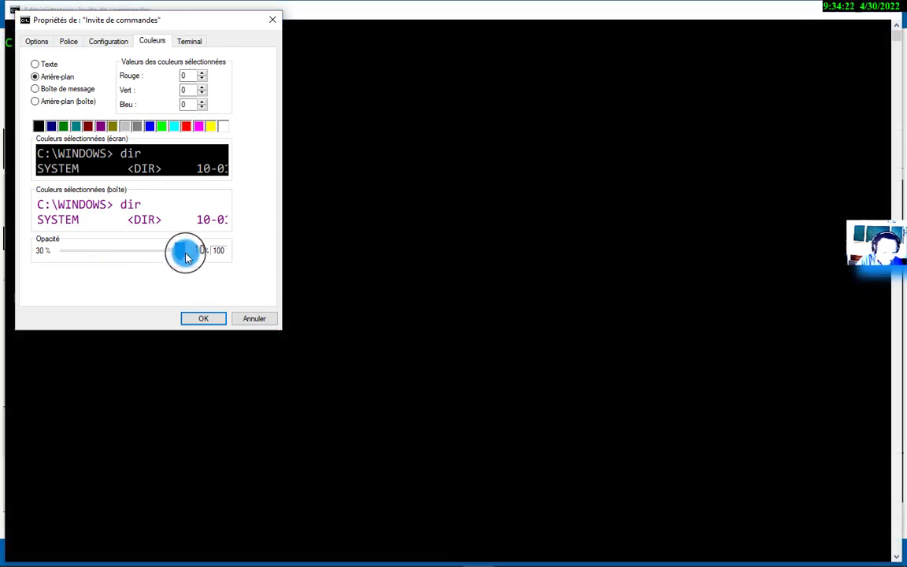
{"action": "left_click", "coordinate": [203, 318]}
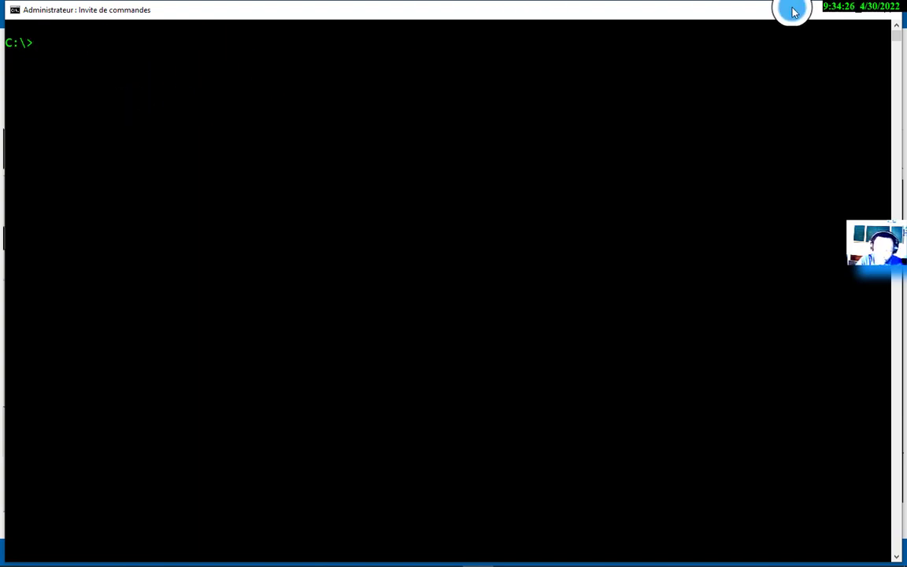
Switch to the command prompt in the 192.168.0.20 remote server session and set its font size to 37.
{"action": "left_click", "coordinate": [837, 21]}
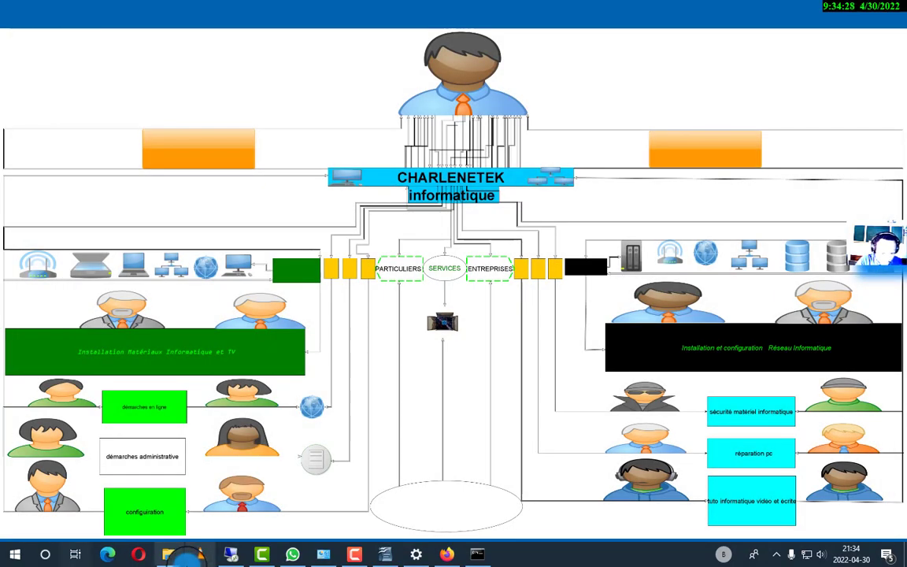
{"action": "left_click", "coordinate": [243, 557]}
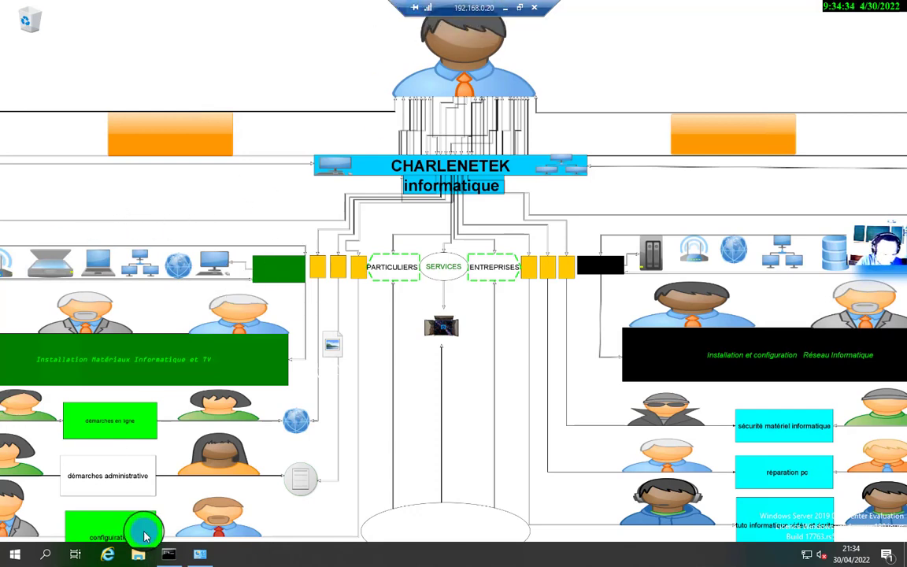
{"action": "left_click", "coordinate": [170, 553]}
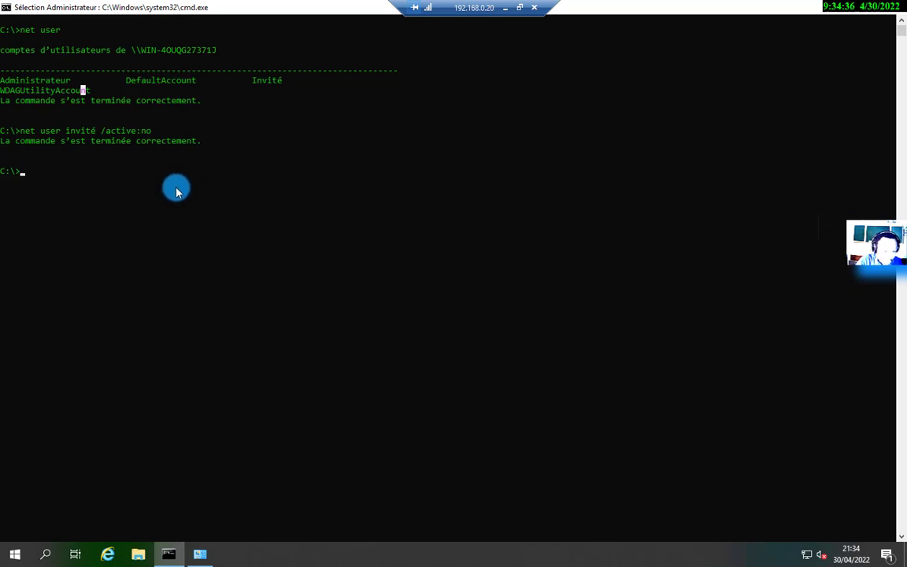
{"action": "right_click", "coordinate": [170, 9]}
{"action": "left_click", "coordinate": [210, 117]}
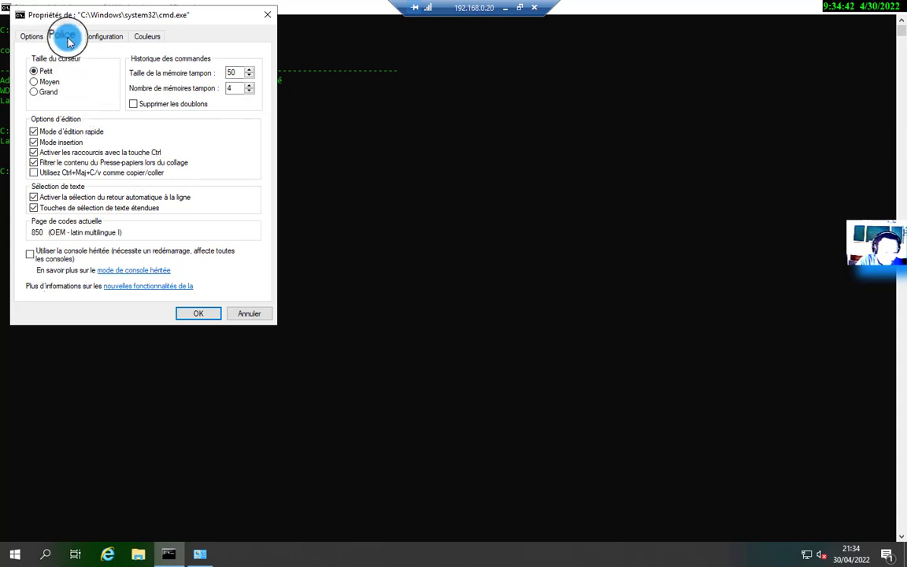
{"action": "left_click", "coordinate": [65, 36]}
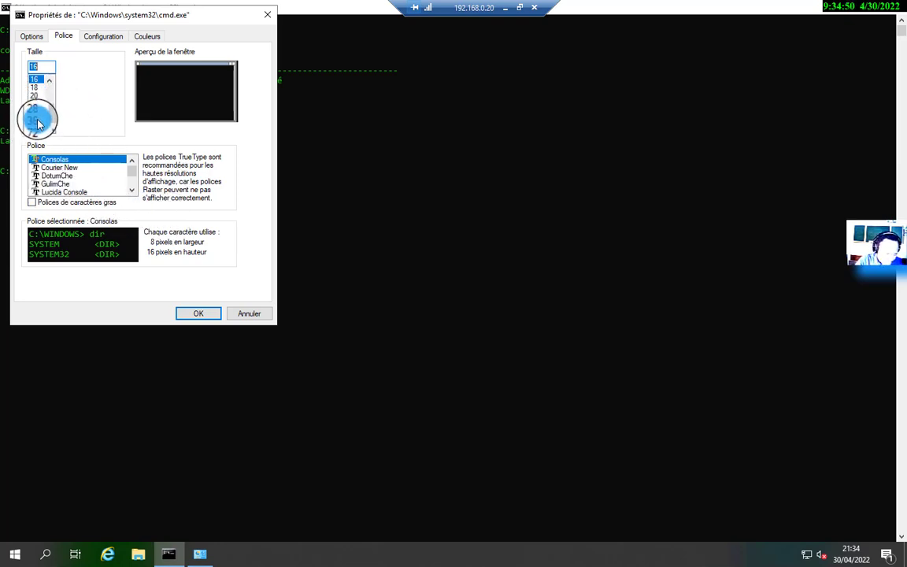
{"action": "left_click", "coordinate": [42, 82]}
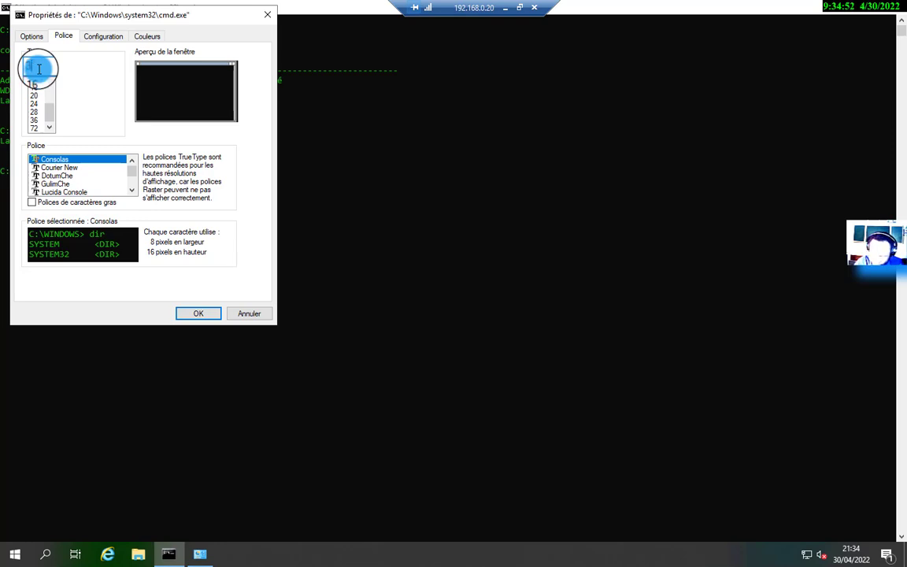
{"action": "type", "text": "37"}
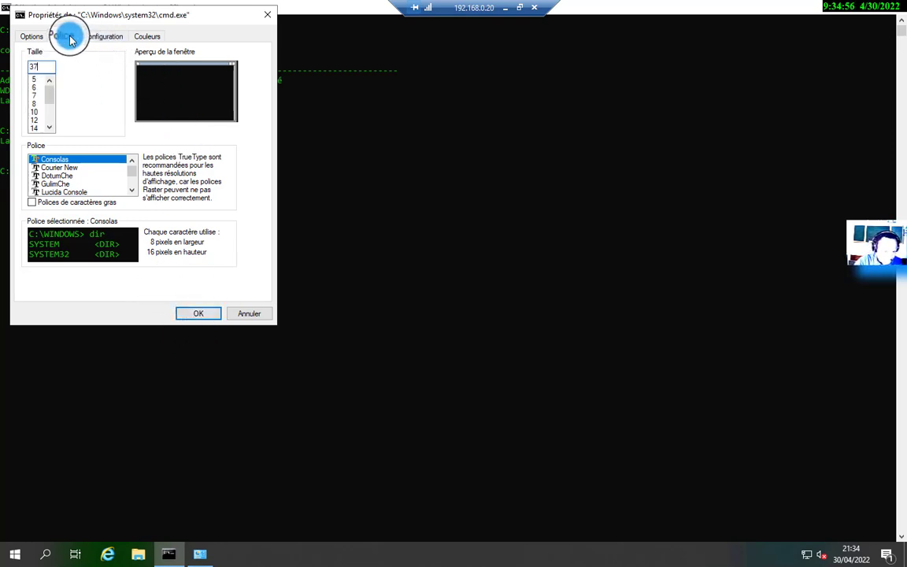
Lower the server console window's opacity in its color properties and apply the changes.
{"action": "left_click", "coordinate": [147, 37]}
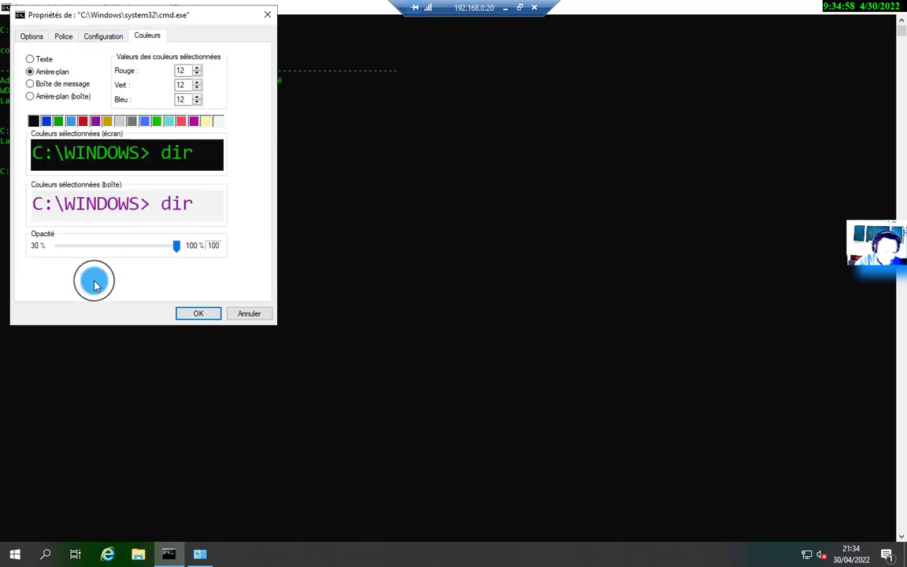
{"action": "left_click_drag", "start_coordinate": [156, 250], "coordinate": [106, 249]}
{"action": "left_click", "coordinate": [196, 313]}
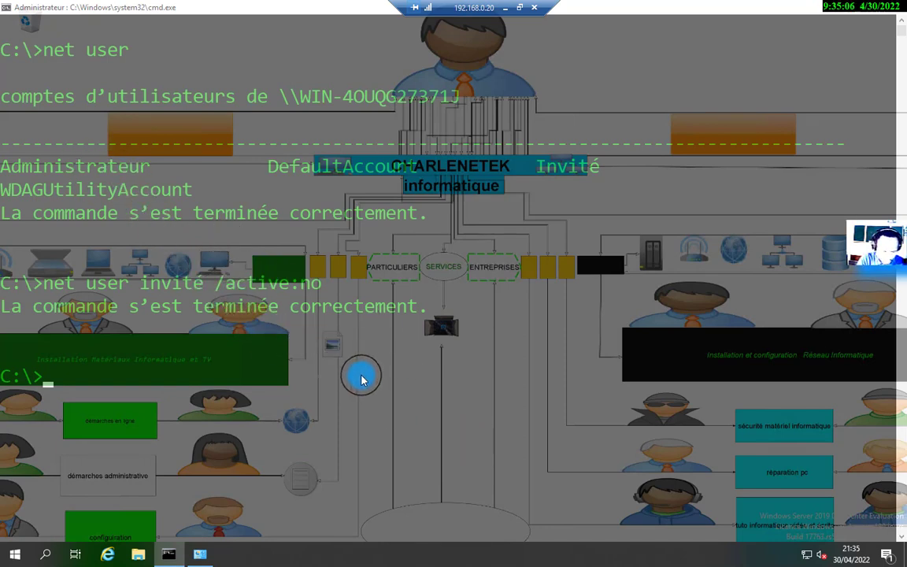
Clear the server console with cls, and minimize the console and the remote session.
{"action": "type", "text": "cls"}
{"action": "key", "text": "Return"}
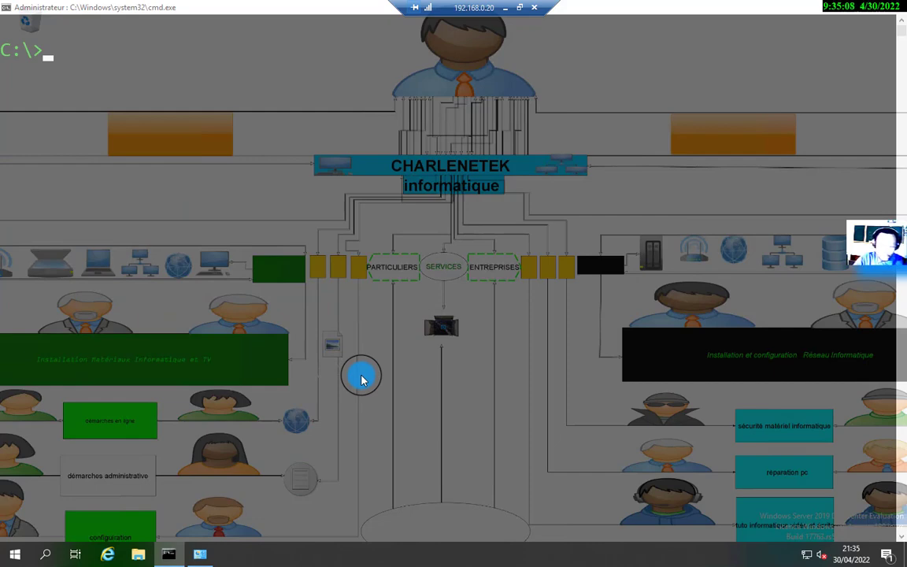
{"action": "left_click", "coordinate": [831, 9]}
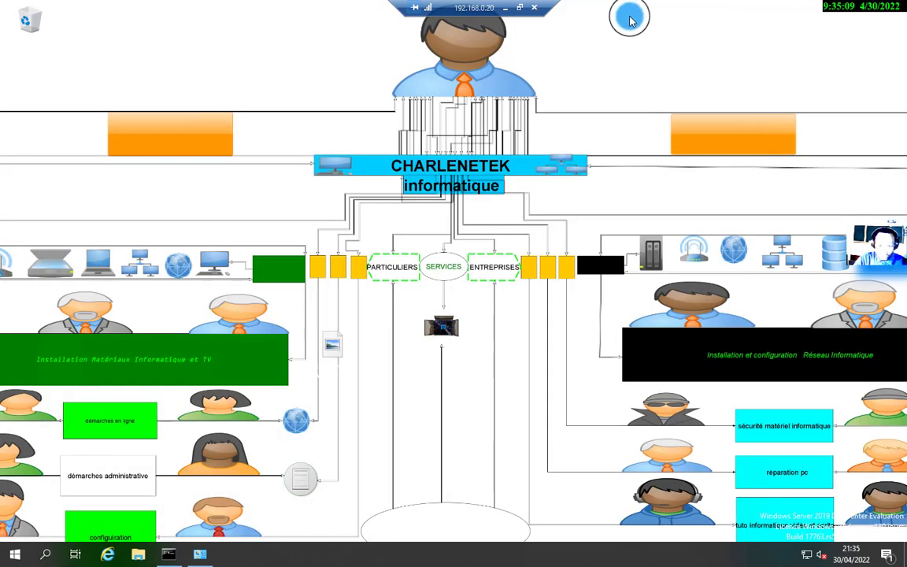
{"action": "left_click", "coordinate": [506, 10]}
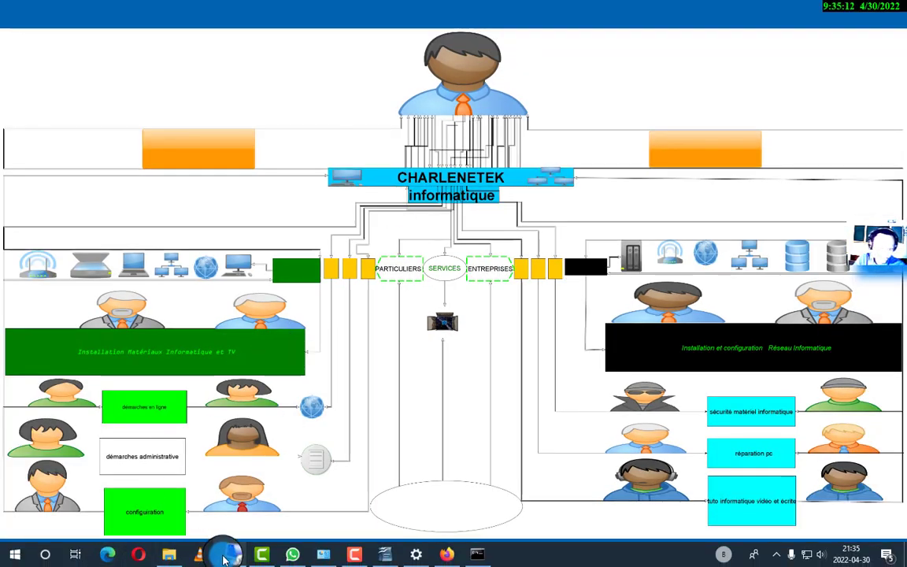
Switch to Firefox and read the Avast article's section on similarities between Windows and Windows Server.
{"action": "left_click", "coordinate": [445, 554]}
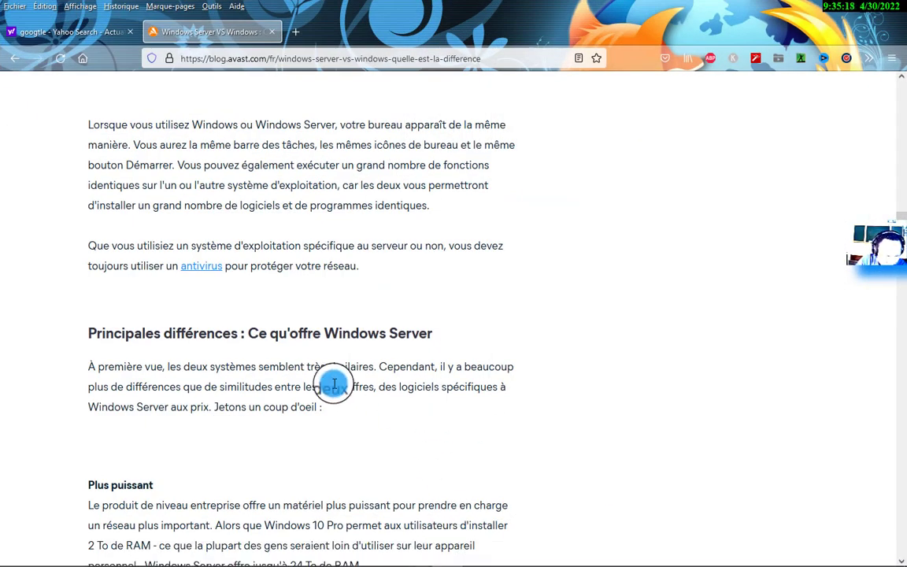
{"action": "scroll", "coordinate": [334, 384], "scroll_direction": "down", "scroll_amount": 2}
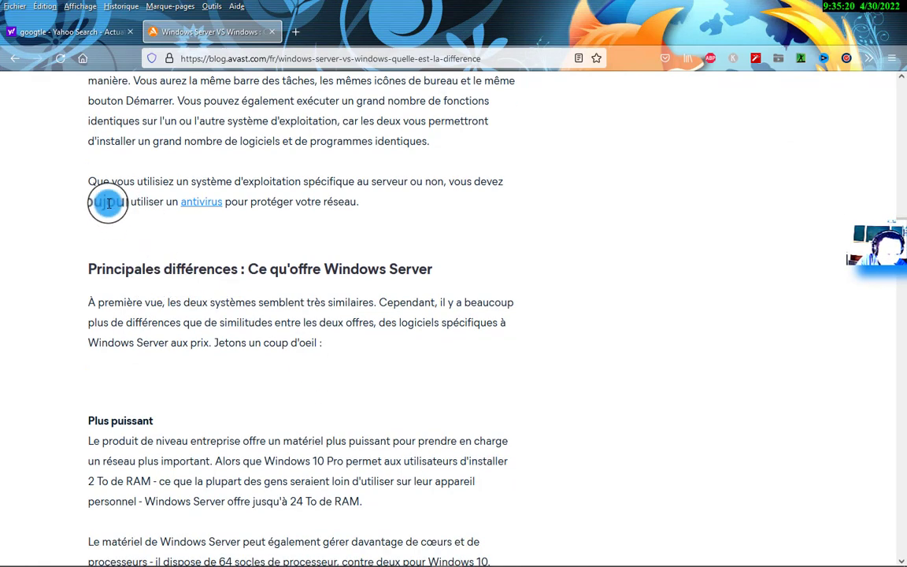
{"action": "scroll", "coordinate": [141, 197], "scroll_direction": "up", "scroll_amount": 5}
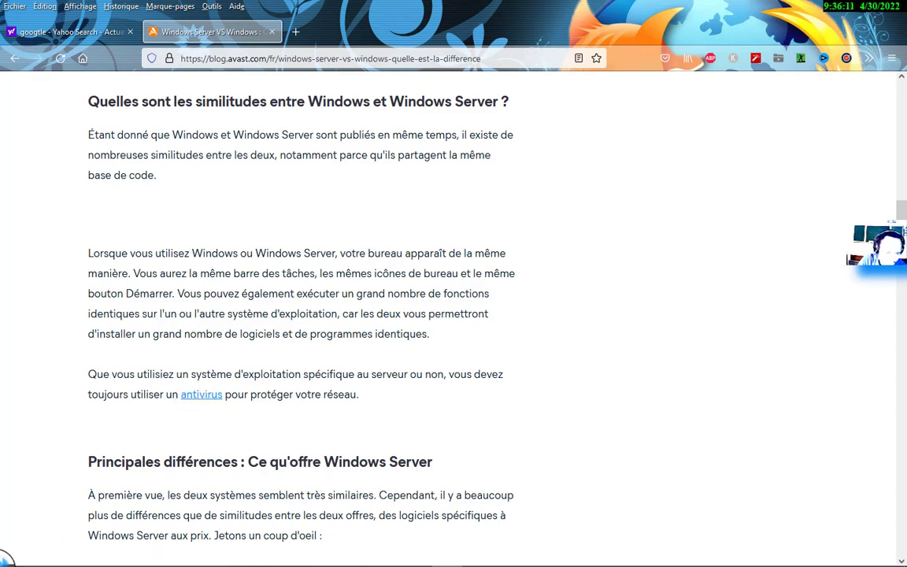
{"action": "left_click", "coordinate": [16, 559]}
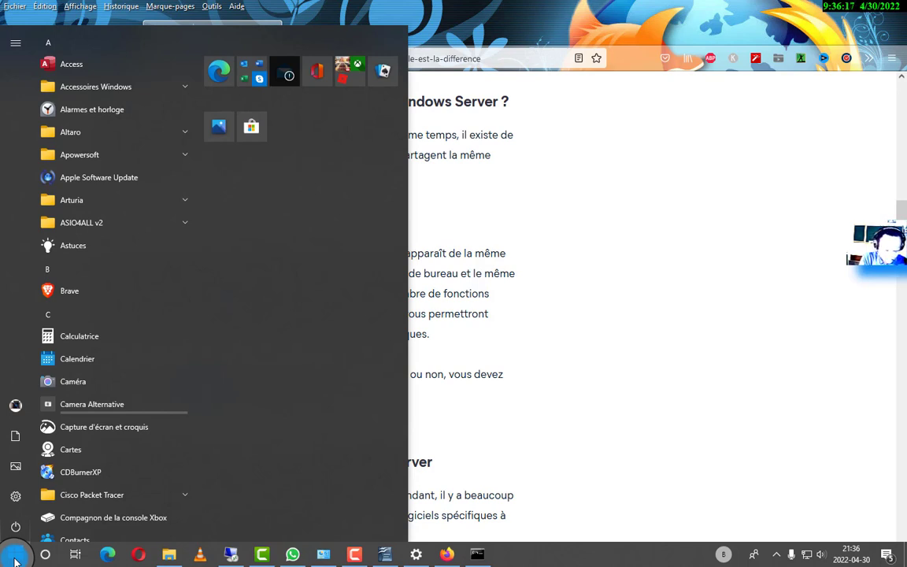
{"action": "type", "text": "wind"}
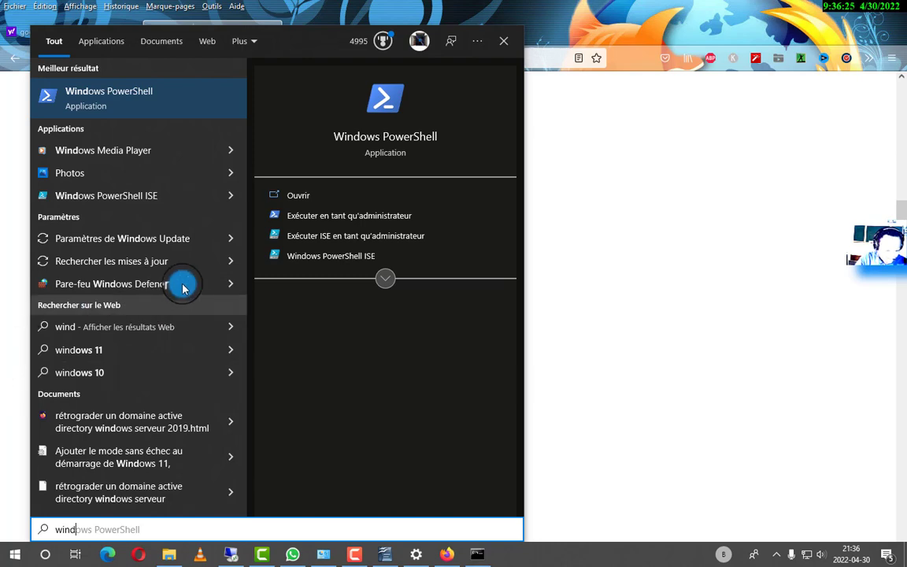
{"action": "left_click", "coordinate": [745, 318]}
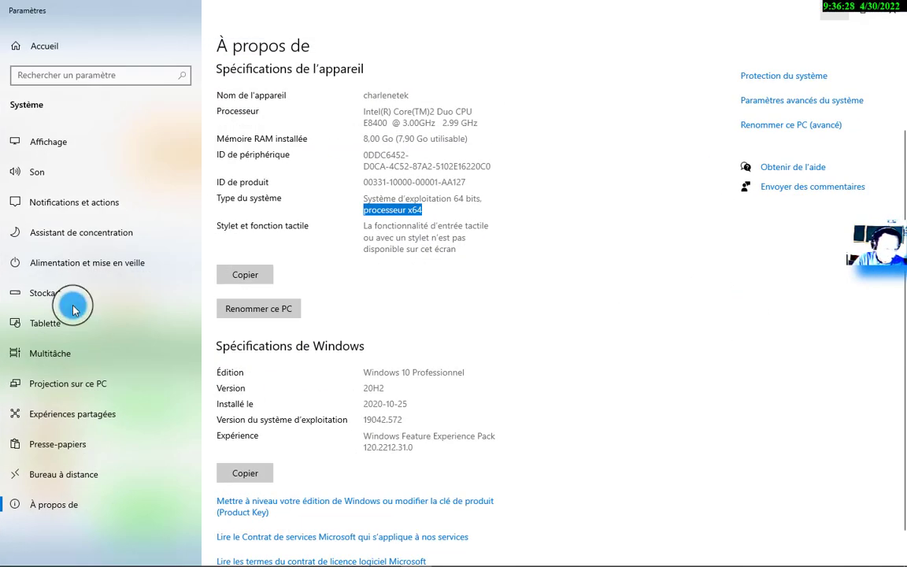
From the local PC's Settings home, open virus and threat protection under update and security's Windows Security section.
{"action": "left_click", "coordinate": [74, 82]}
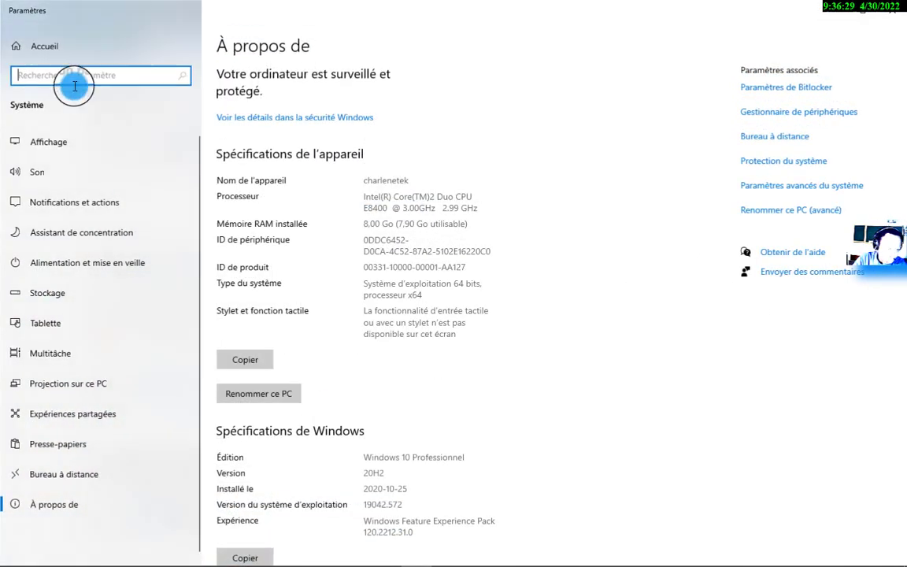
{"action": "left_click", "coordinate": [44, 44]}
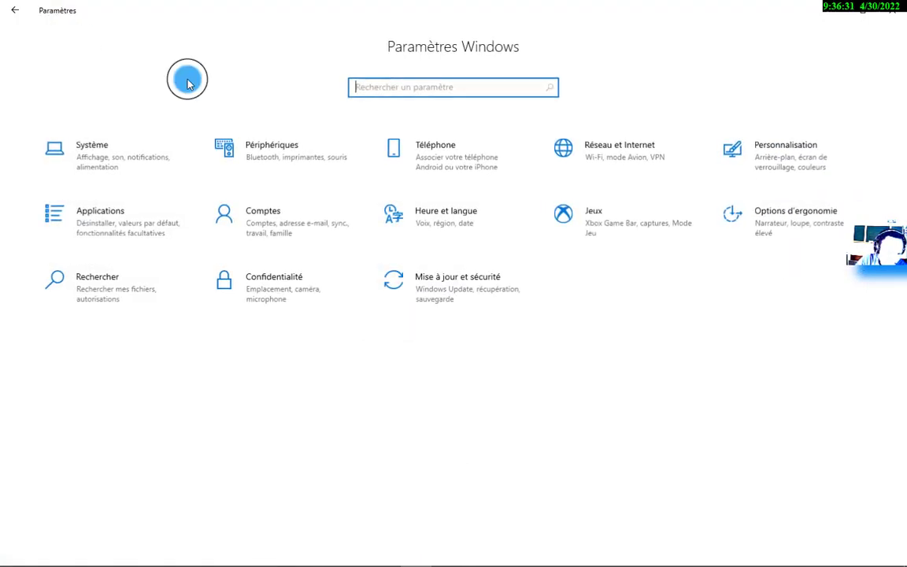
{"action": "left_click", "coordinate": [453, 290]}
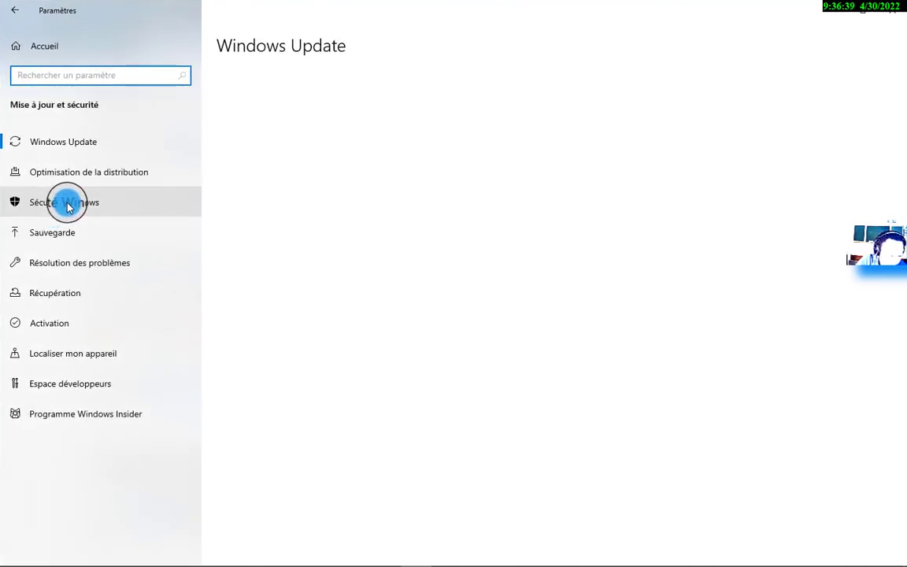
{"action": "left_click", "coordinate": [67, 205]}
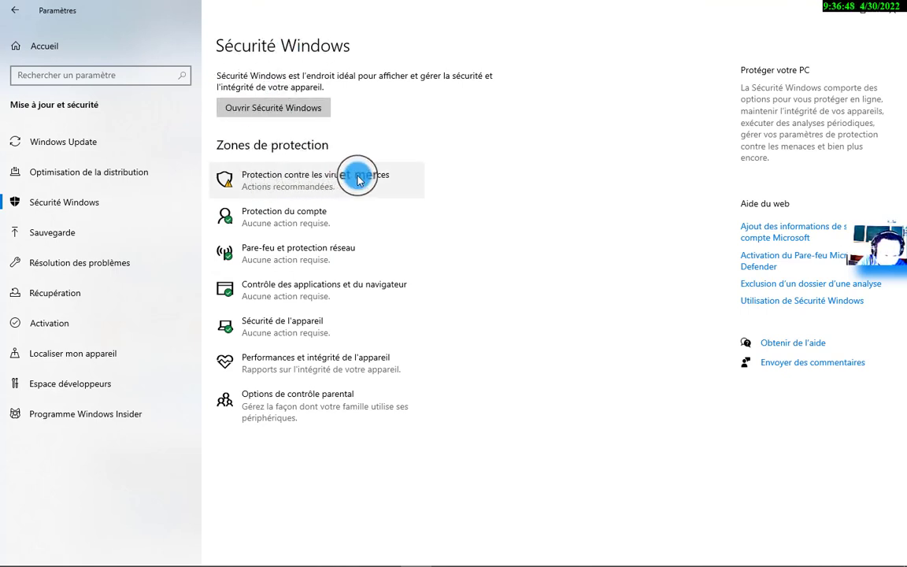
{"action": "left_click", "coordinate": [307, 181]}
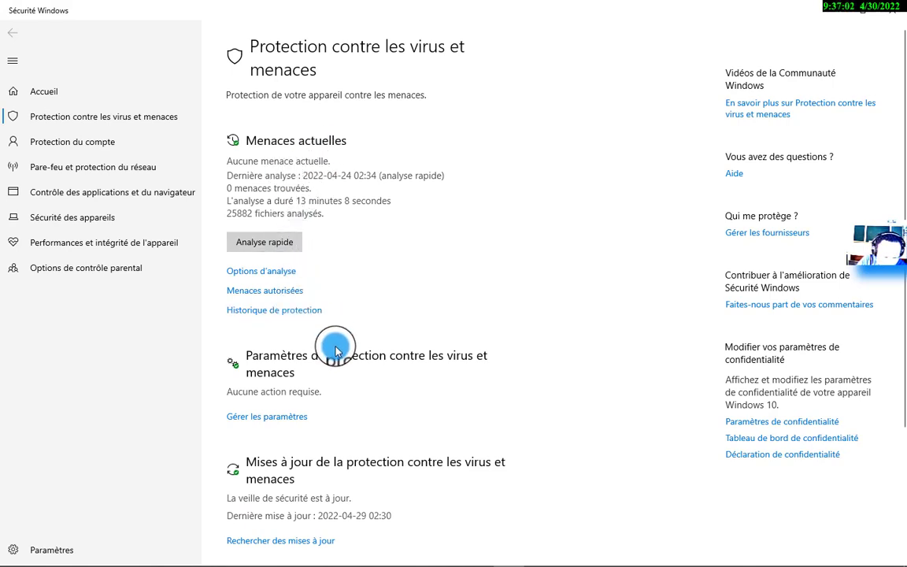
Examine the virus and threat protection overview and its antivirus settings, and close the security and settings windows.
{"action": "scroll", "coordinate": [321, 403], "scroll_direction": "down", "scroll_amount": 2}
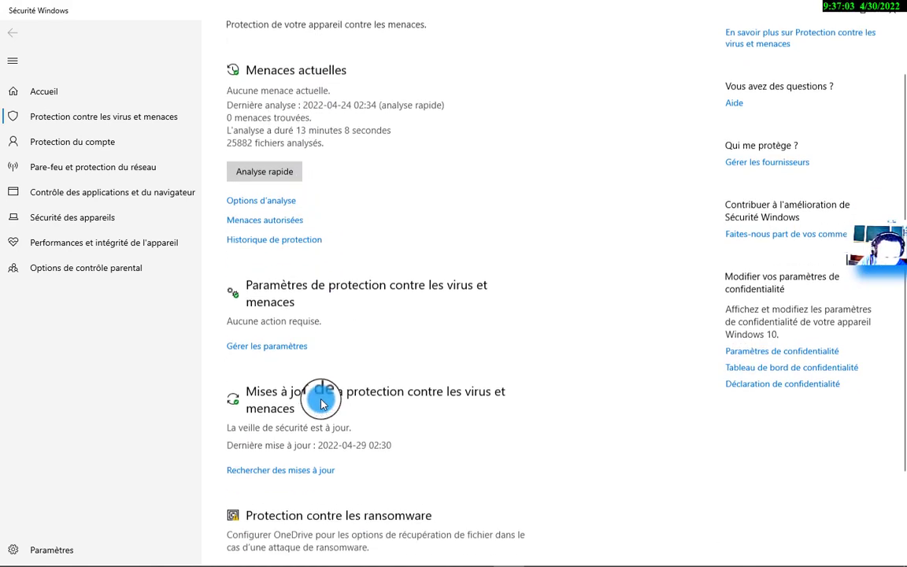
{"action": "scroll", "coordinate": [321, 403], "scroll_direction": "down", "scroll_amount": 2}
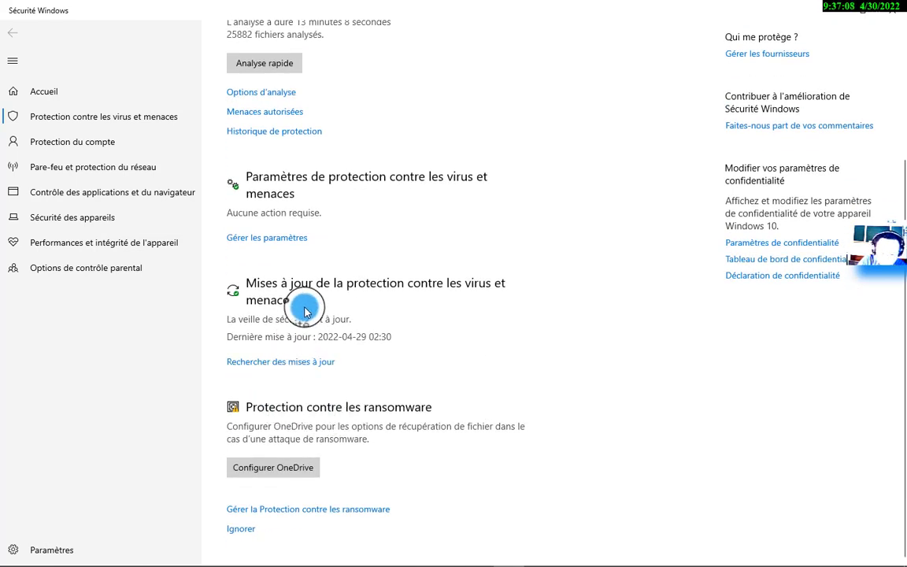
{"action": "scroll", "coordinate": [319, 303], "scroll_direction": "up", "scroll_amount": 2}
{"action": "scroll", "coordinate": [319, 304], "scroll_direction": "up", "scroll_amount": 2}
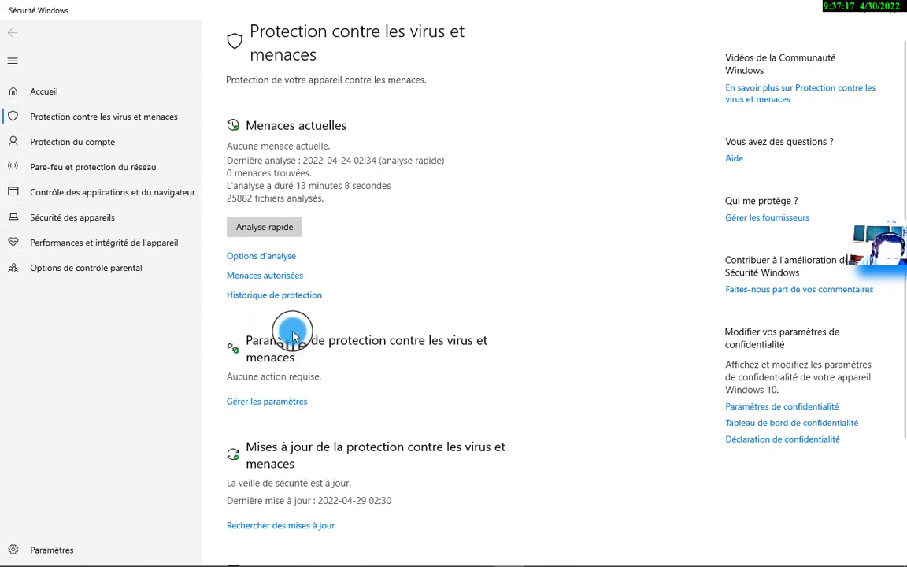
{"action": "left_click", "coordinate": [277, 402]}
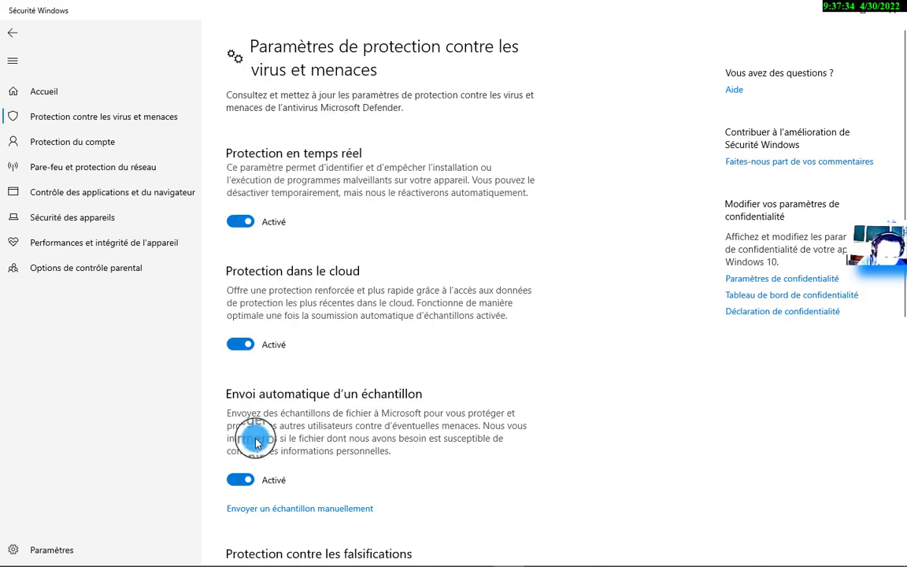
{"action": "scroll", "coordinate": [256, 444], "scroll_direction": "down", "scroll_amount": 8}
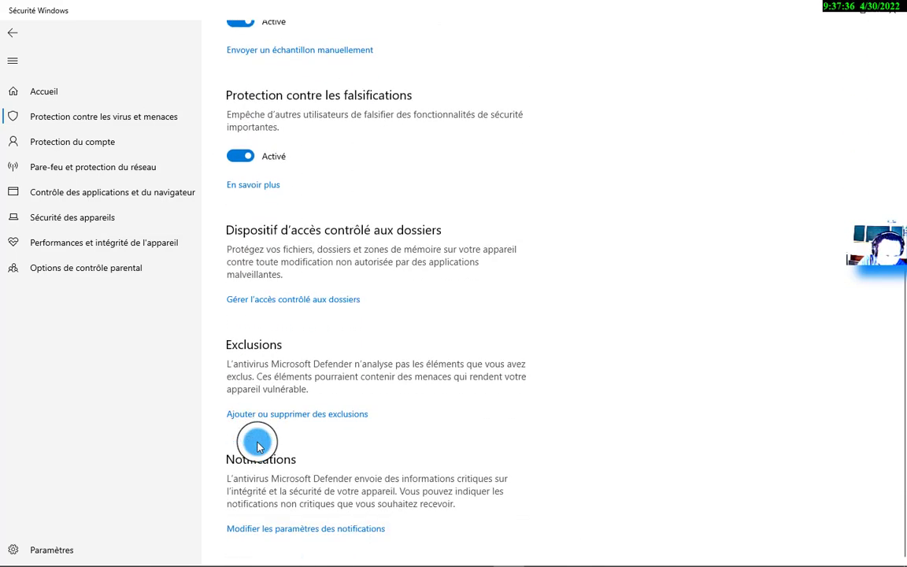
{"action": "scroll", "coordinate": [256, 443], "scroll_direction": "up", "scroll_amount": 8}
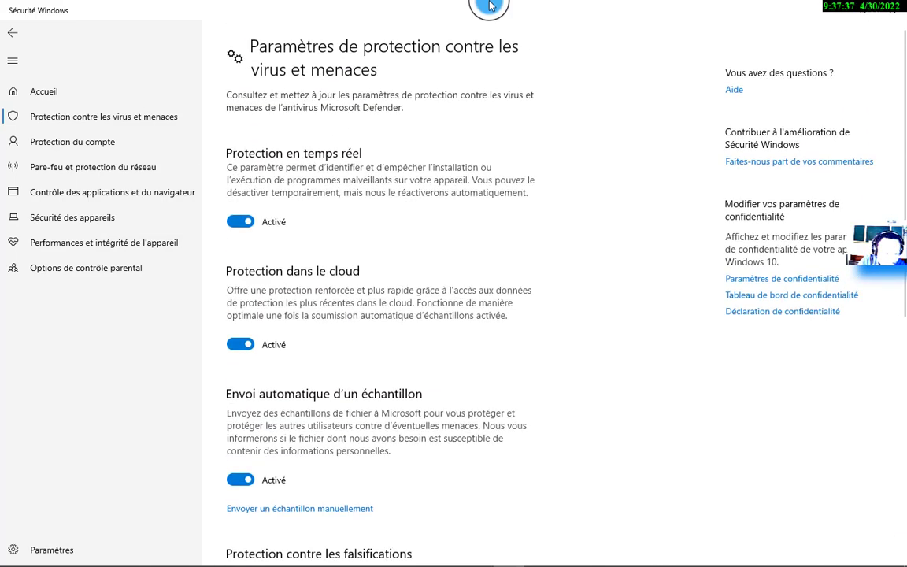
{"action": "left_click", "coordinate": [823, 11]}
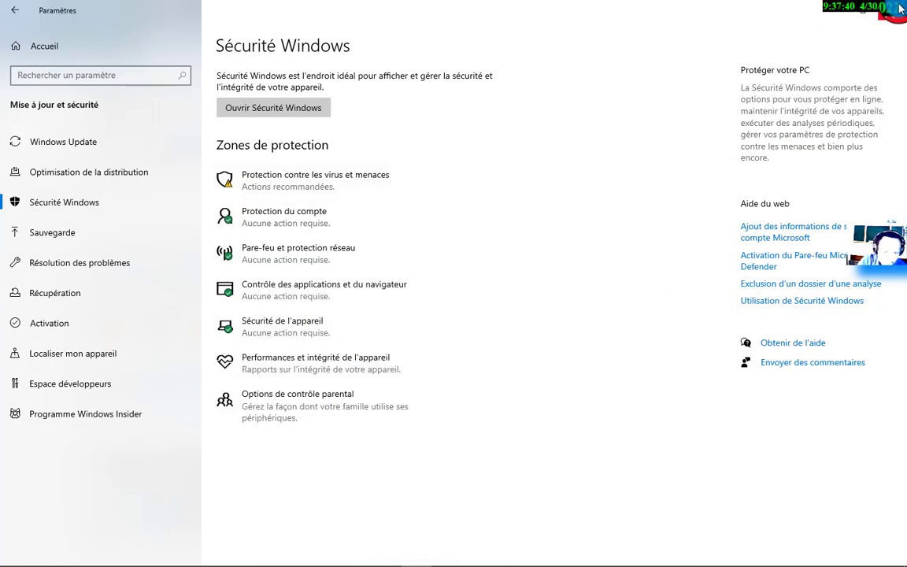
{"action": "left_click", "coordinate": [900, 7]}
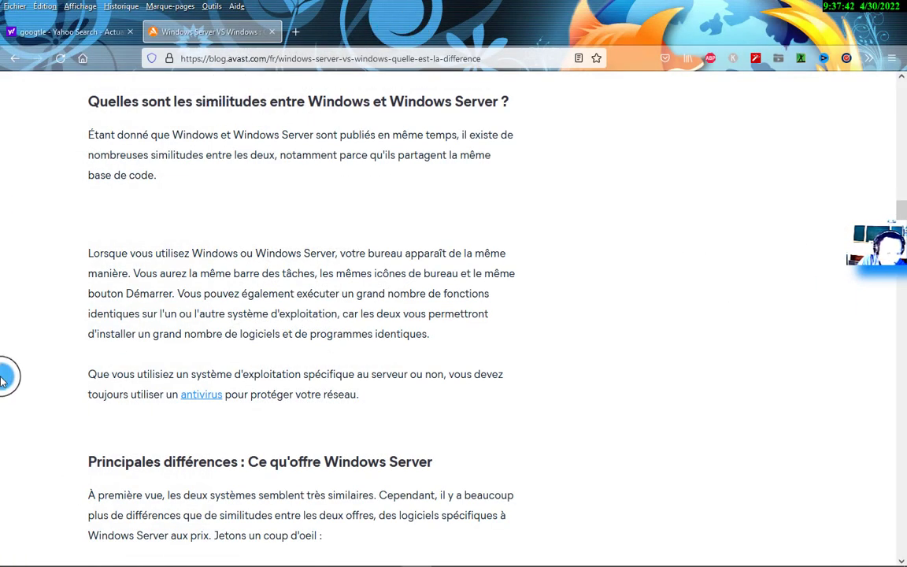
Return to the remote server session and set its desktop background to the default blue Windows image.
{"action": "left_click", "coordinate": [835, 14]}
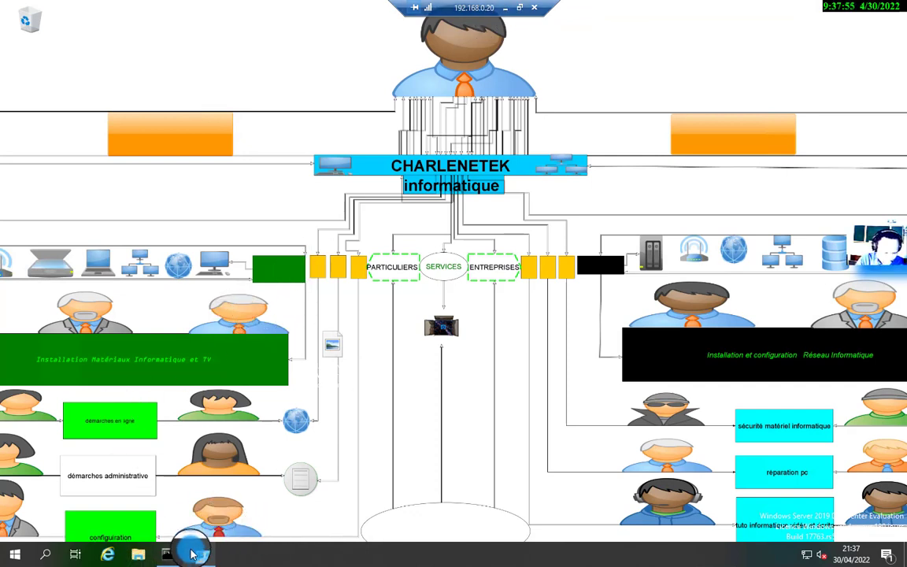
{"action": "right_click", "coordinate": [483, 300]}
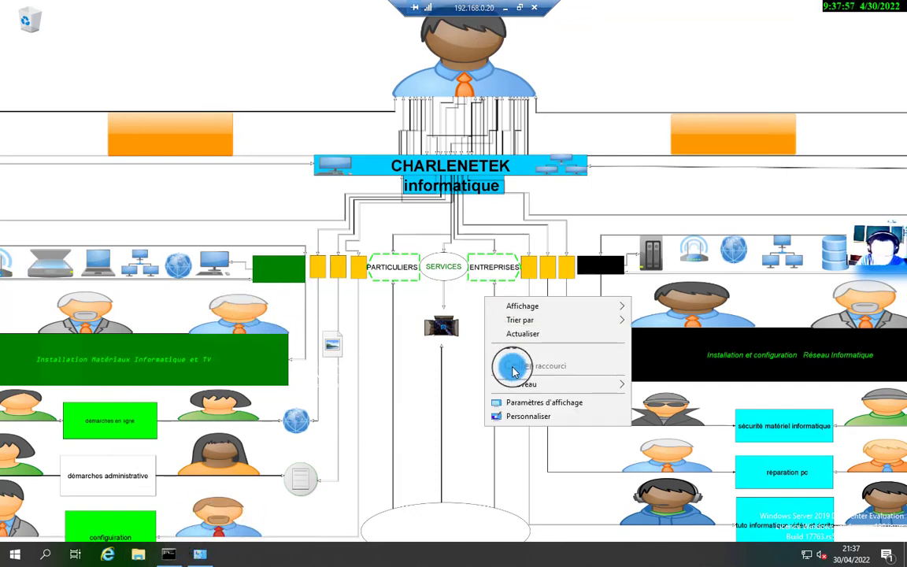
{"action": "left_click", "coordinate": [543, 413]}
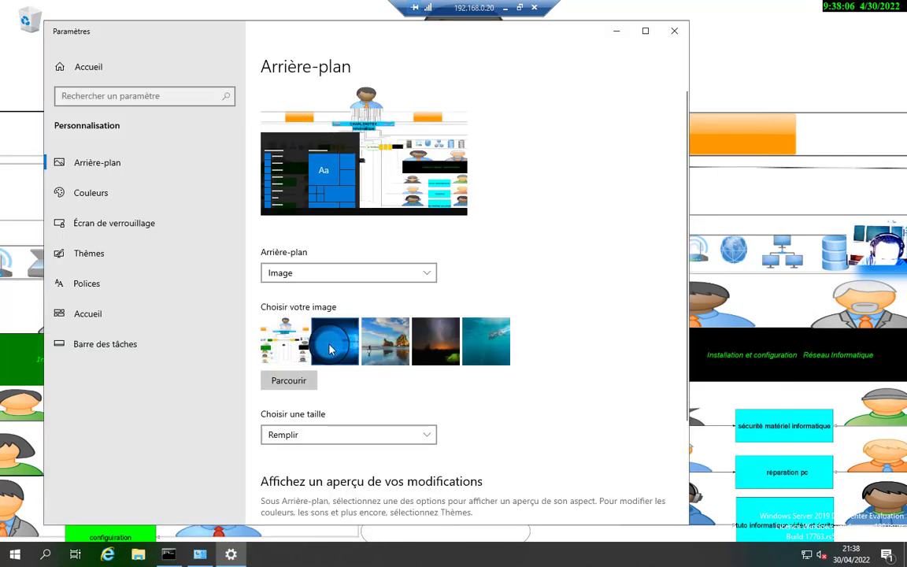
{"action": "left_click", "coordinate": [333, 340]}
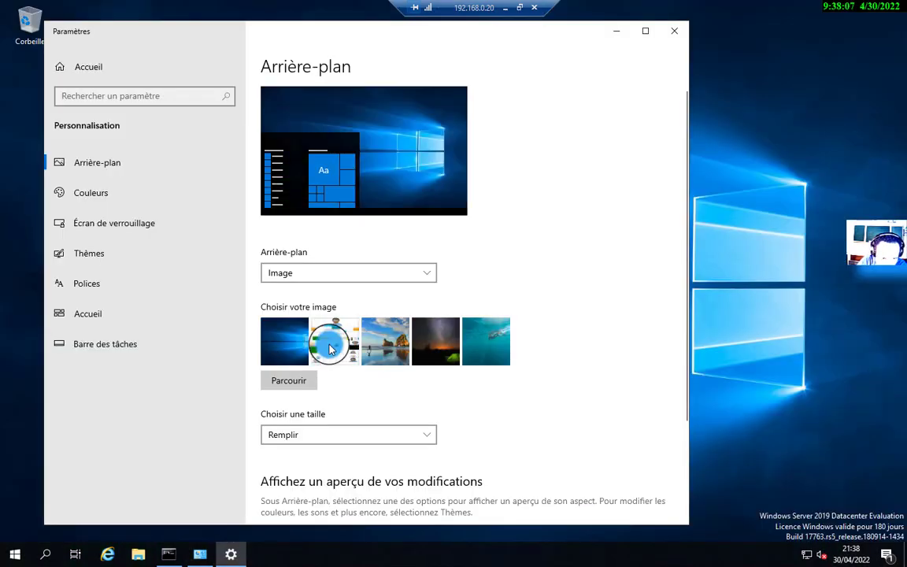
Minimize the server's Settings window and move the image file on the desktop to just below the Corbeille icon.
{"action": "left_click", "coordinate": [617, 30]}
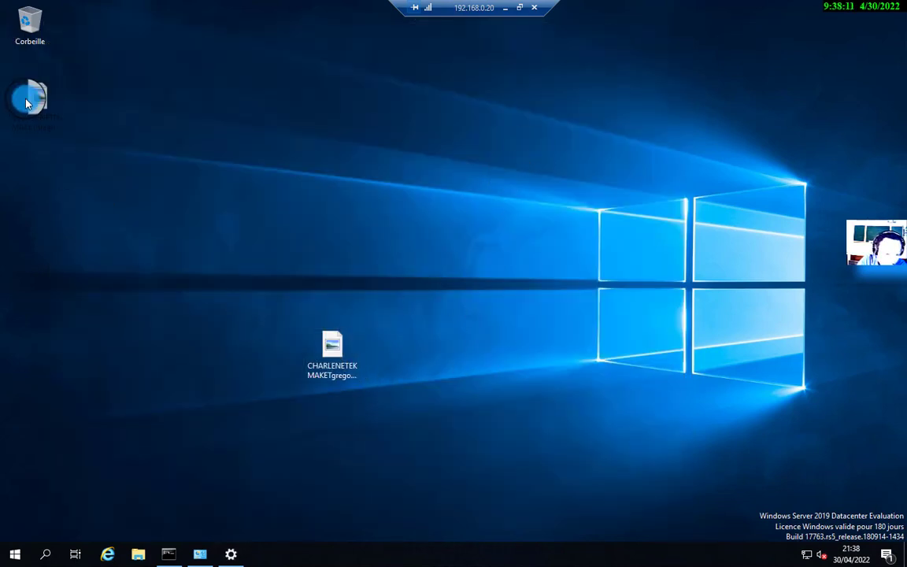
{"action": "left_click_drag", "start_coordinate": [26, 102], "coordinate": [28, 101]}
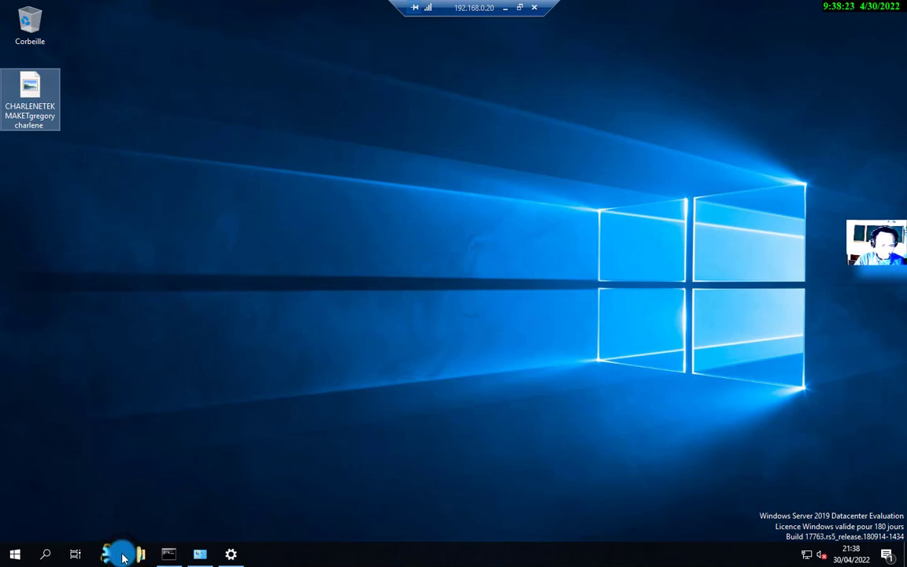
Restore the server's Settings, maximize its home page, and open the Sécurité Windows section under Mise à jour et sécurité.
{"action": "left_click", "coordinate": [230, 554]}
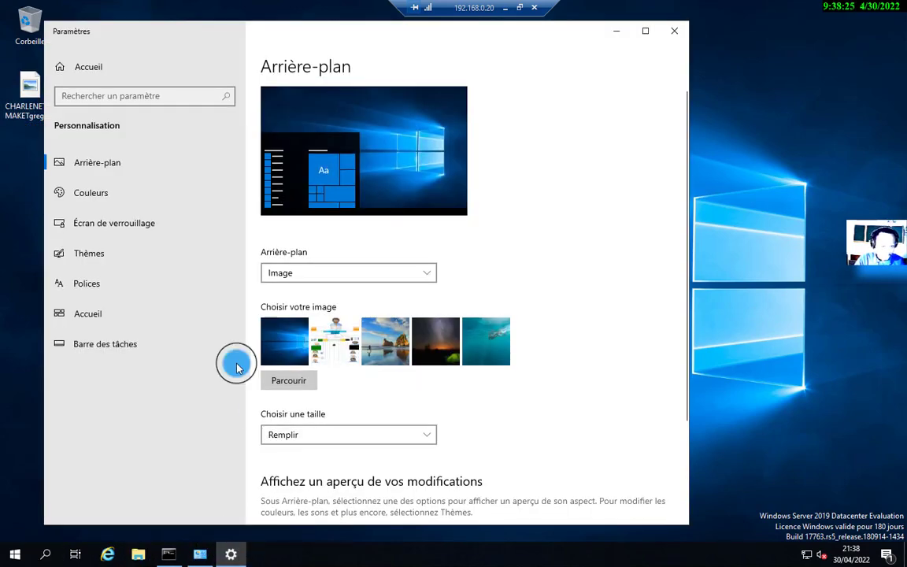
{"action": "left_click", "coordinate": [87, 66]}
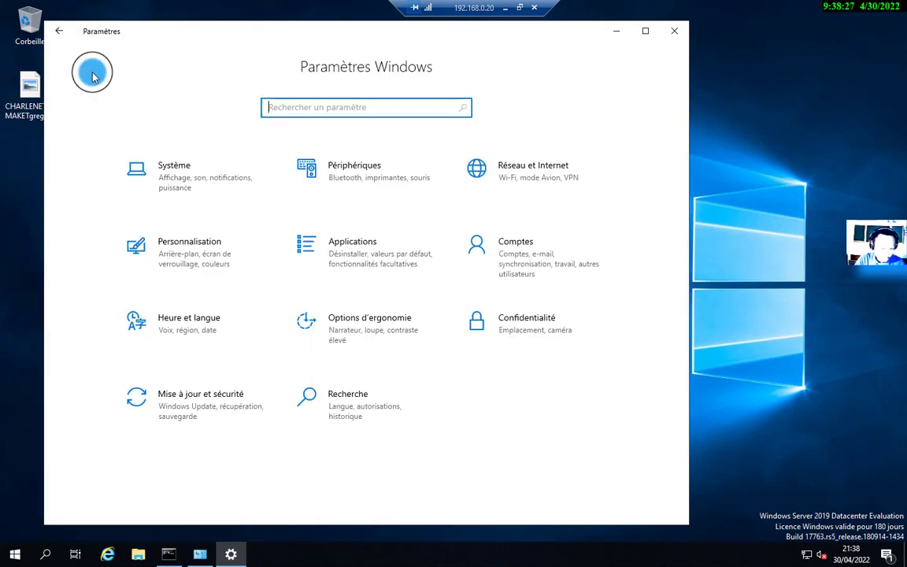
{"action": "double_click", "coordinate": [94, 30]}
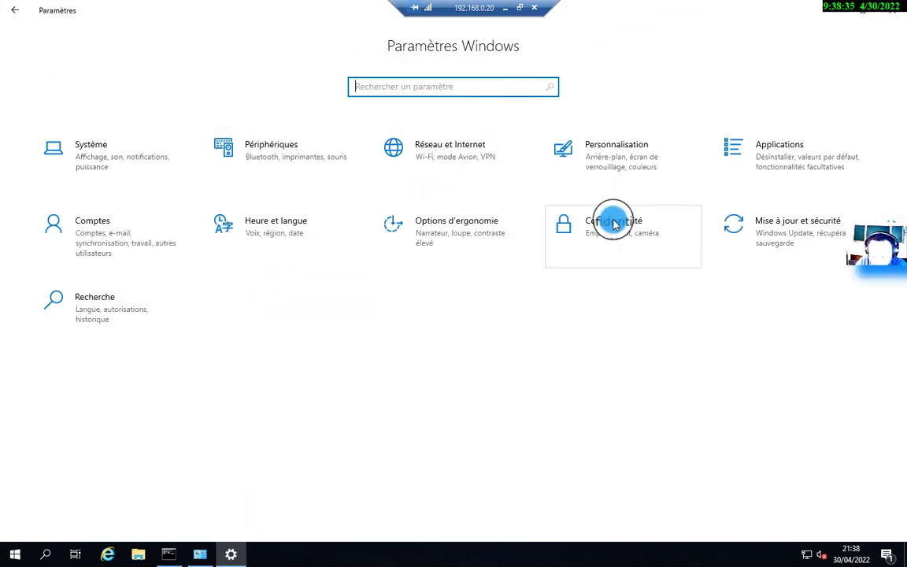
{"action": "left_click", "coordinate": [735, 228]}
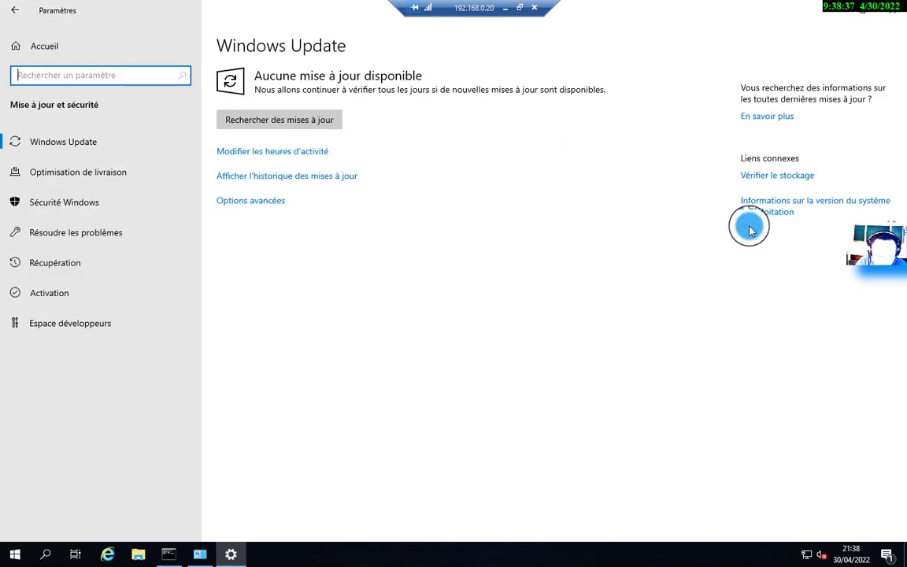
{"action": "left_click", "coordinate": [80, 211]}
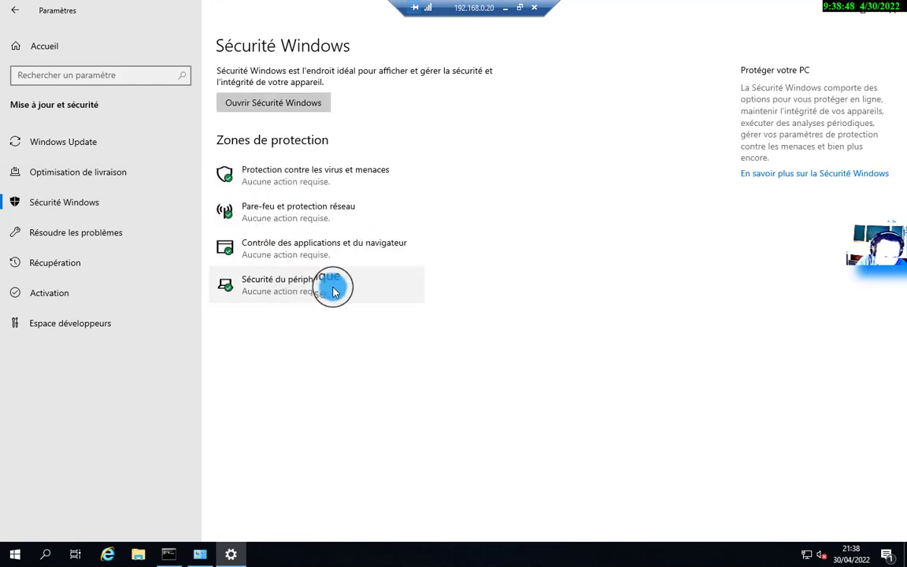
Open the server's virus and threat protection and examine its real-time, cloud protection and sample submission settings.
{"action": "left_click", "coordinate": [293, 176]}
{"action": "scroll", "coordinate": [347, 417], "scroll_direction": "down", "scroll_amount": 8}
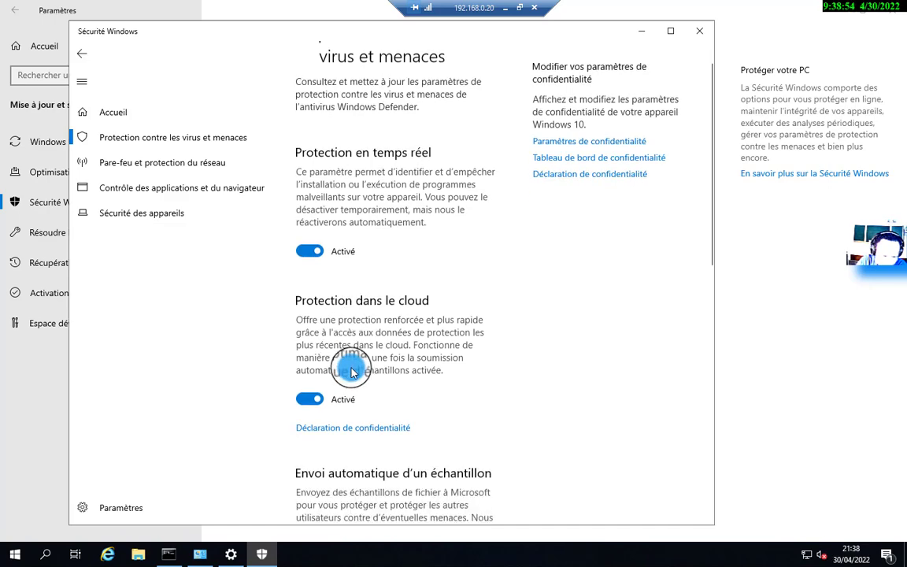
{"action": "scroll", "coordinate": [370, 268], "scroll_direction": "up", "scroll_amount": 10}
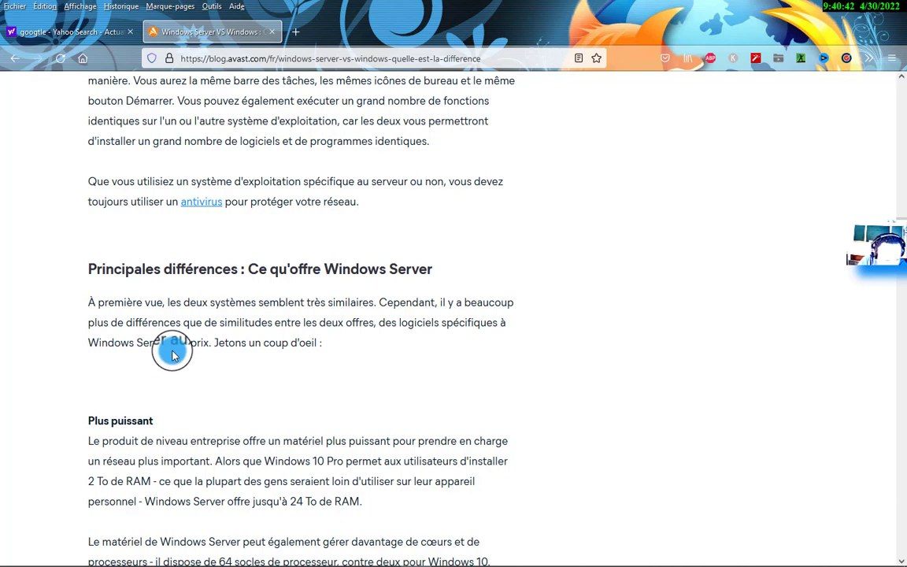
Switch to Firefox, read the Avast article's "Plus puissant" section, and highlight the RAM capacity given for Windows 10 Pro.
{"action": "scroll", "coordinate": [259, 399], "scroll_direction": "down", "scroll_amount": 3}
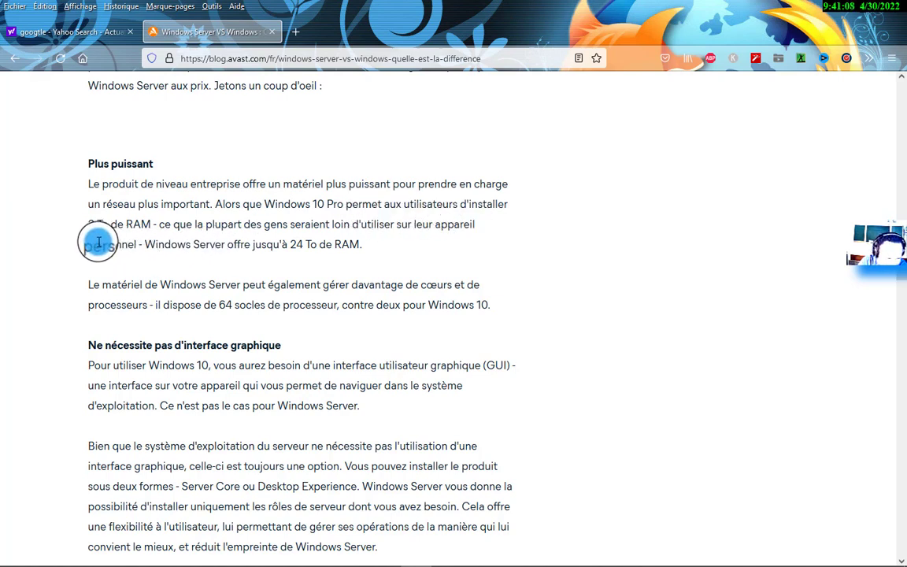
{"action": "left_click_drag", "start_coordinate": [95, 224], "coordinate": [151, 225]}
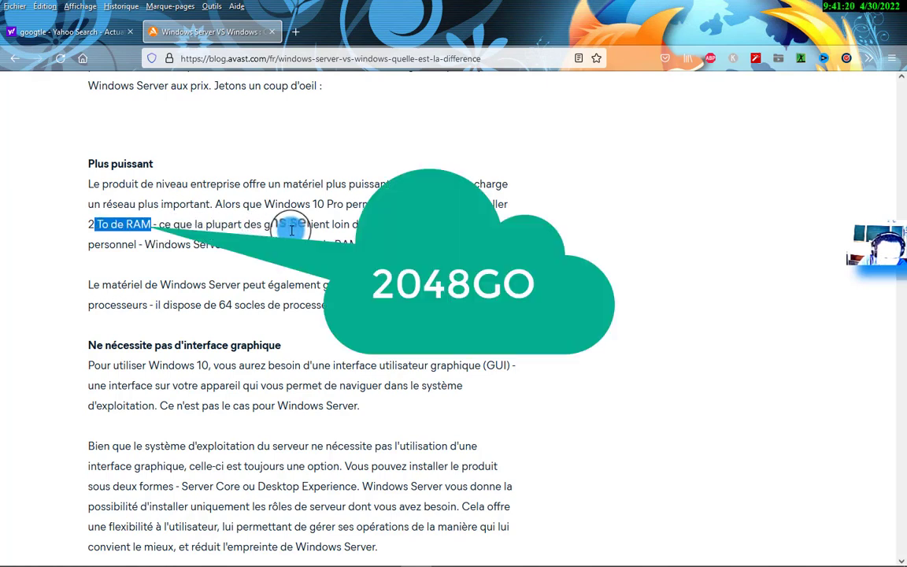